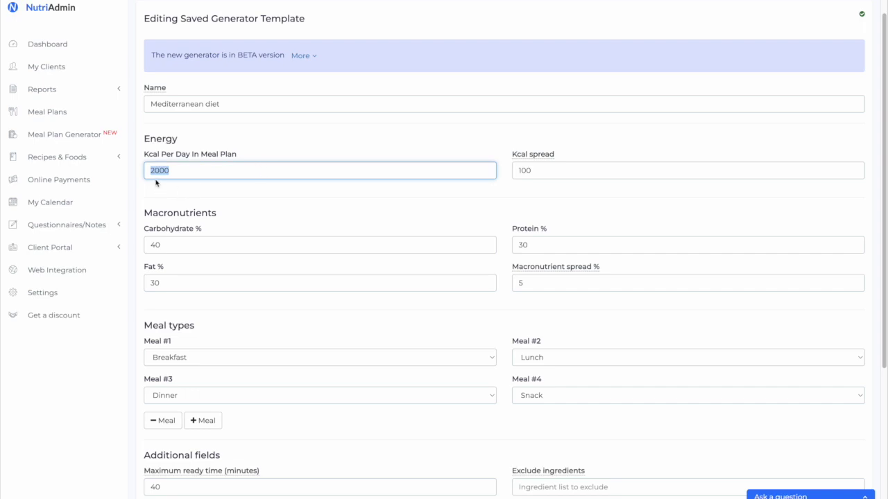
Check the template's 40% carbohydrate, 30% fat and 30% protein targets for 2000 kcal
{"action": "left_click", "coordinate": [238, 245]}
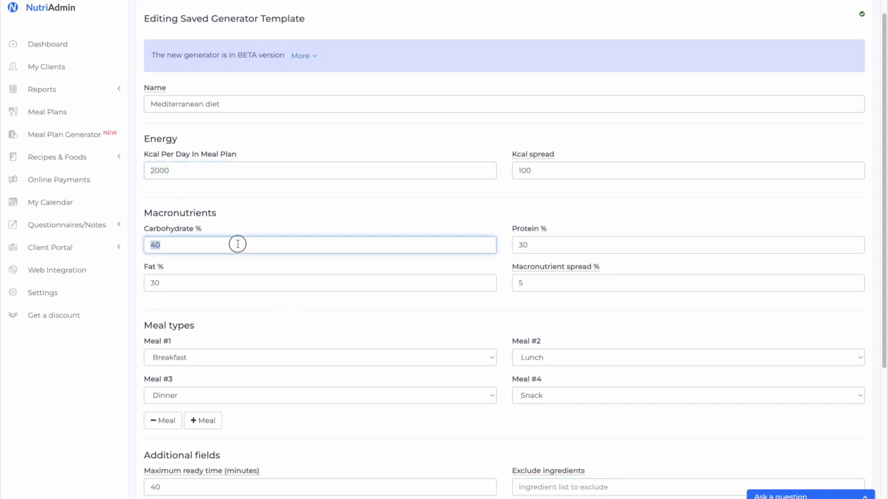
{"action": "left_click", "coordinate": [217, 281]}
{"action": "left_click", "coordinate": [628, 243]}
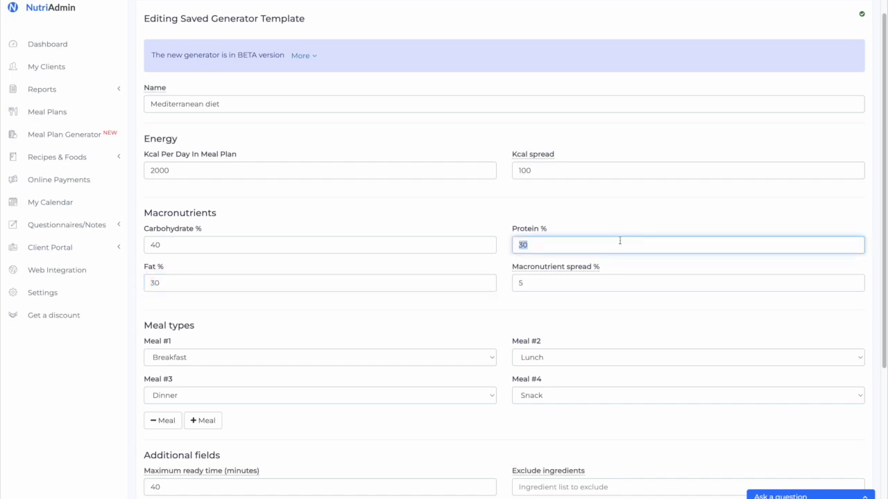
{"action": "left_click", "coordinate": [422, 204]}
{"action": "scroll", "coordinate": [425, 211], "scroll_direction": "down", "scroll_amount": 1}
{"action": "scroll", "coordinate": [423, 215], "scroll_direction": "down", "scroll_amount": 5}
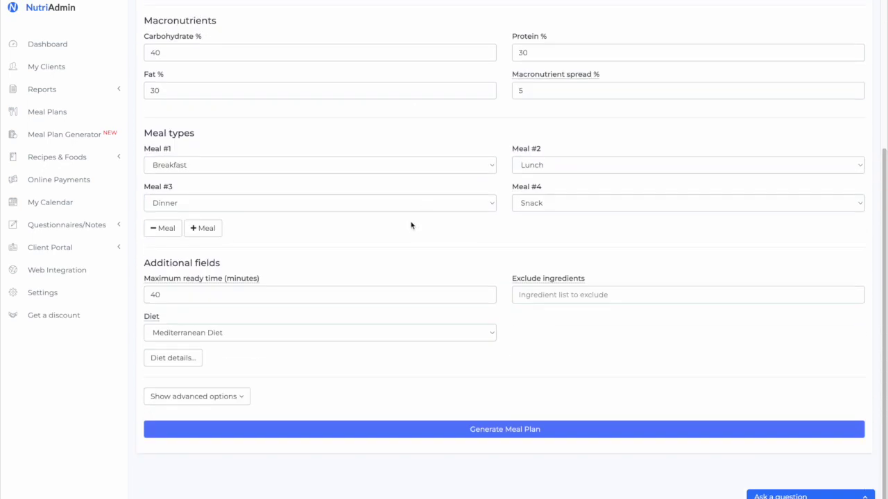
{"action": "triple_click", "coordinate": [167, 136]}
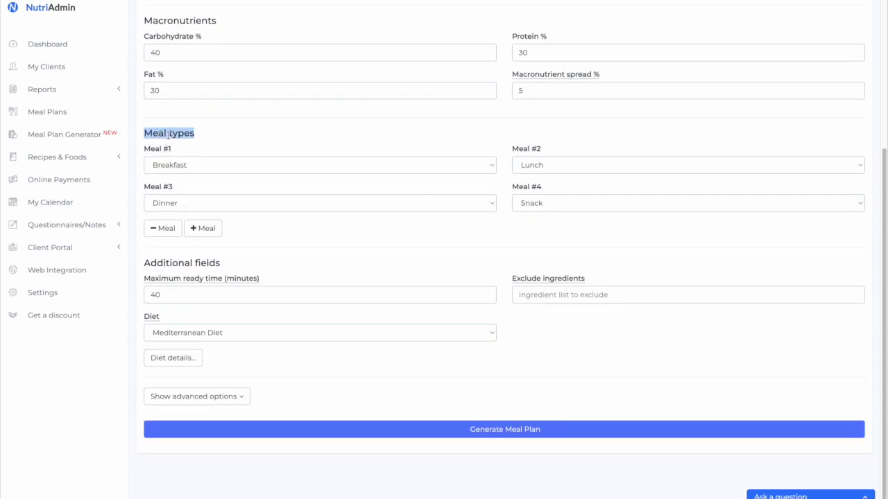
{"action": "left_click", "coordinate": [234, 153]}
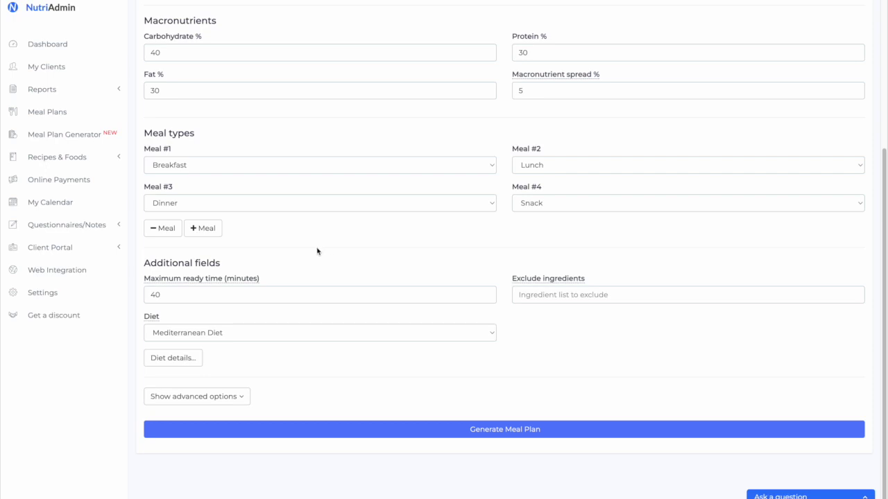
{"action": "double_click", "coordinate": [299, 291]}
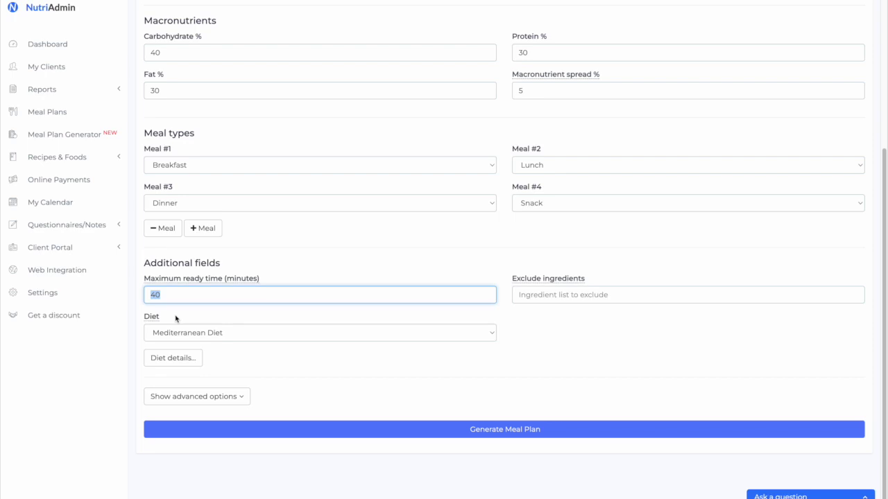
{"action": "type", "text": "20"}
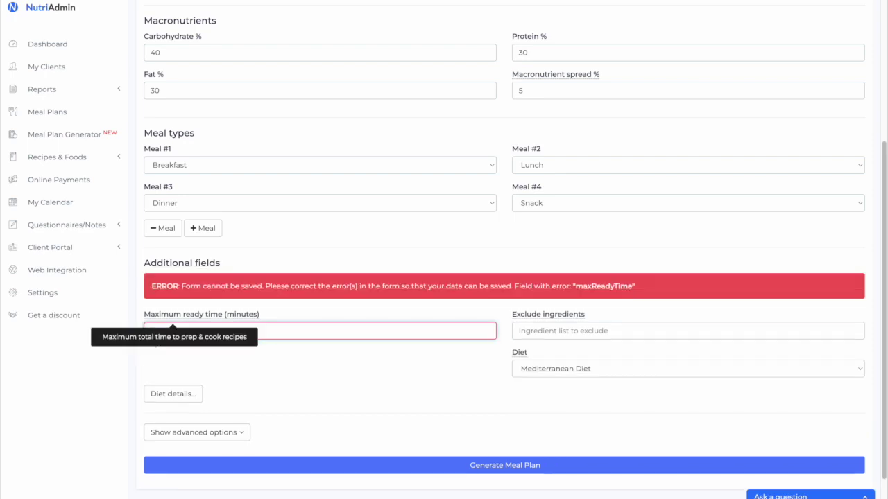
{"action": "type", "text": "40"}
{"action": "left_click", "coordinate": [687, 295]}
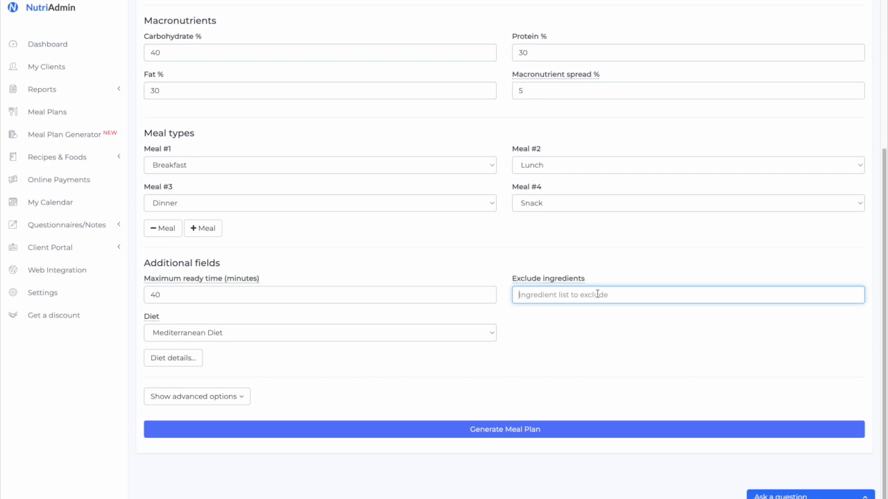
{"action": "left_click", "coordinate": [320, 333]}
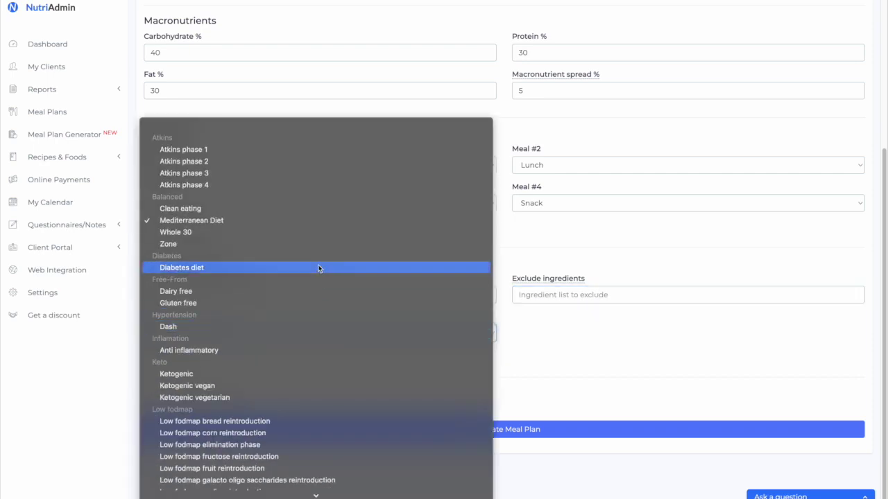
{"action": "scroll", "coordinate": [294, 351], "scroll_direction": "down", "scroll_amount": 5}
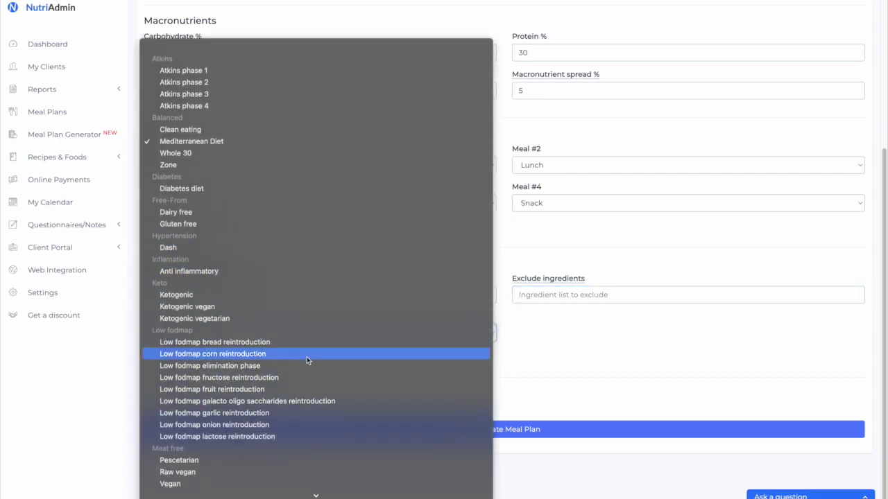
{"action": "scroll", "coordinate": [310, 354], "scroll_direction": "down", "scroll_amount": 2}
{"action": "scroll", "coordinate": [317, 393], "scroll_direction": "down", "scroll_amount": 2}
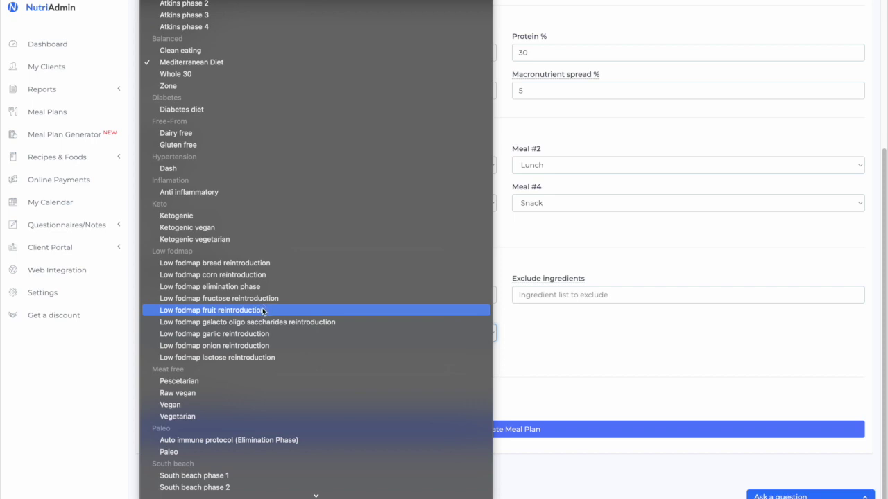
{"action": "key", "text": "Escape"}
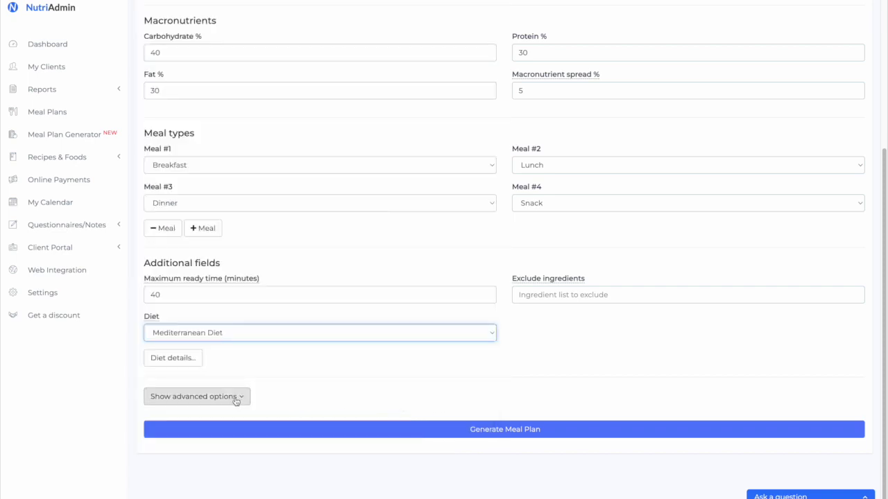
Reveal the Additional filters for cooking equipment, regions, cuisines and allergies
{"action": "left_click", "coordinate": [236, 398]}
{"action": "scroll", "coordinate": [234, 396], "scroll_direction": "down", "scroll_amount": 5}
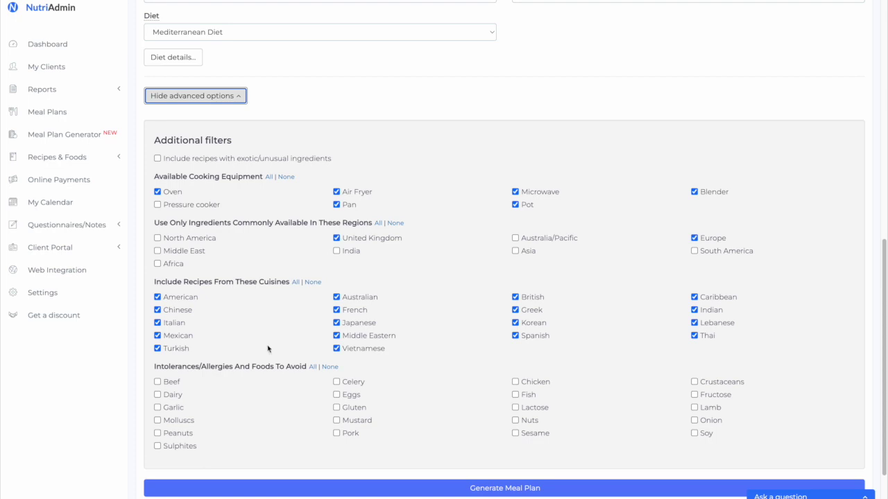
{"action": "triple_click", "coordinate": [229, 79]}
{"action": "left_click", "coordinate": [263, 83]}
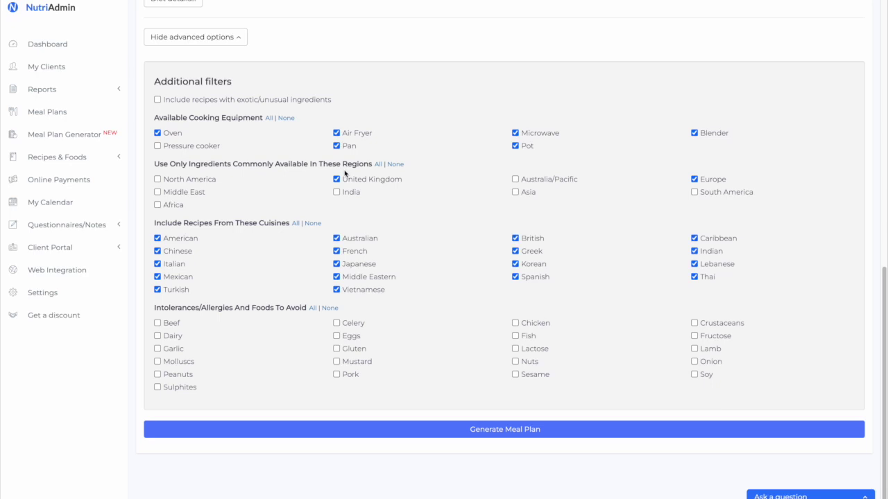
Toggle the Oven checkbox off and on, leaving Oven as available equipment
{"action": "left_click", "coordinate": [172, 134]}
{"action": "left_click", "coordinate": [173, 135]}
{"action": "left_click", "coordinate": [177, 136]}
{"action": "left_click", "coordinate": [170, 134]}
Generate meal plans from the template and scroll through the near-2000 kcal results
{"action": "left_click", "coordinate": [372, 428]}
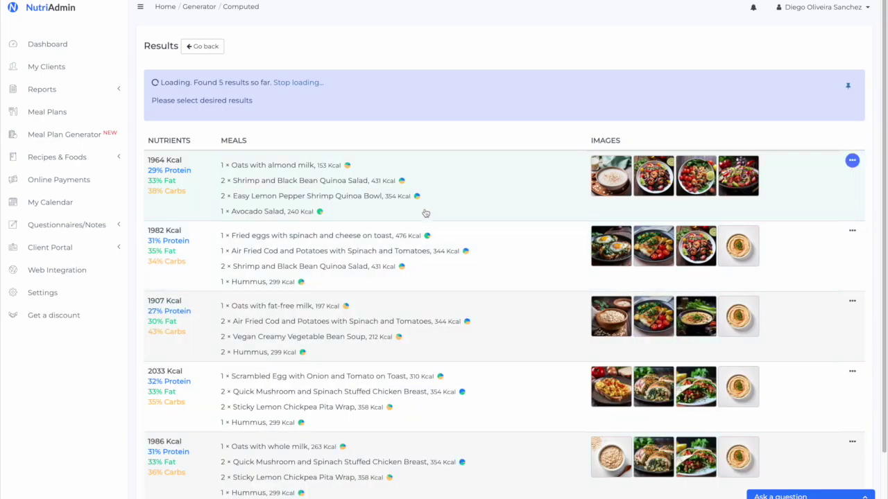
{"action": "scroll", "coordinate": [445, 218], "scroll_direction": "down", "scroll_amount": 3}
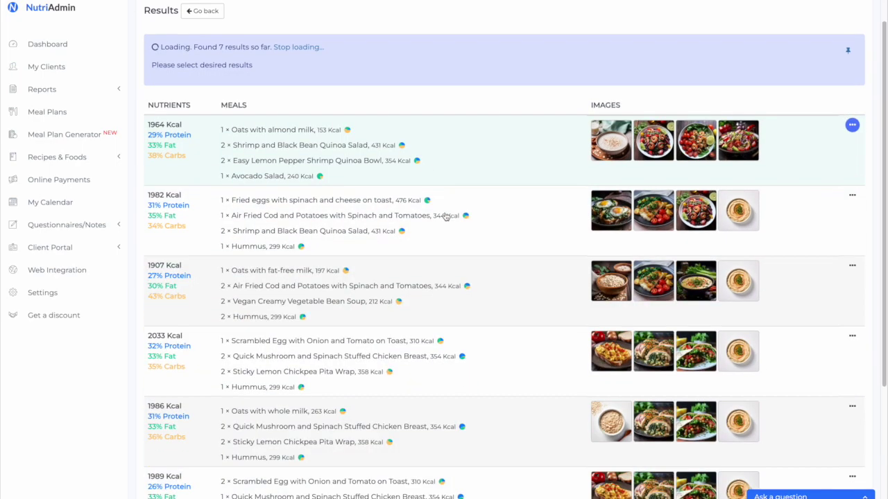
{"action": "scroll", "coordinate": [445, 218], "scroll_direction": "down", "scroll_amount": 5}
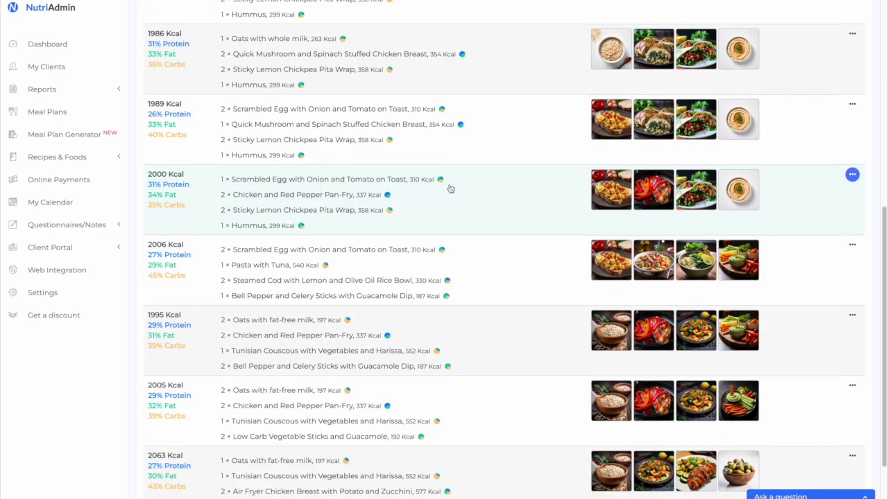
{"action": "scroll", "coordinate": [451, 195], "scroll_direction": "down", "scroll_amount": 3}
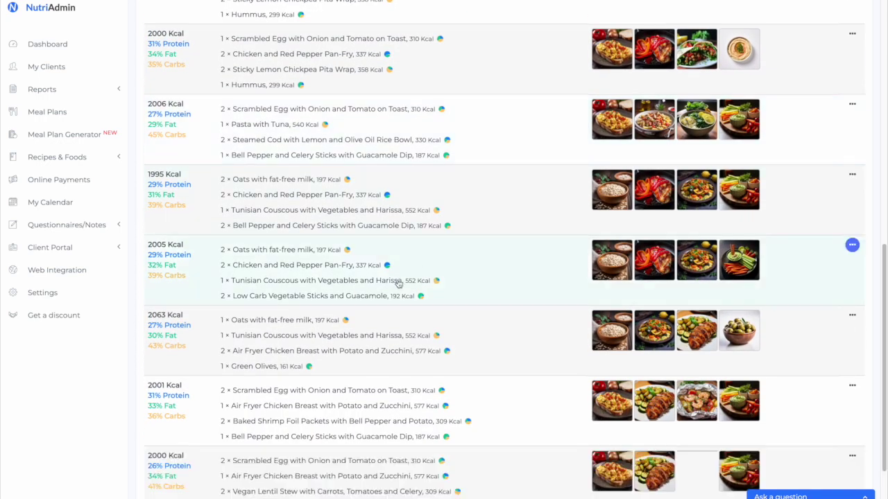
{"action": "scroll", "coordinate": [410, 271], "scroll_direction": "down", "scroll_amount": 2}
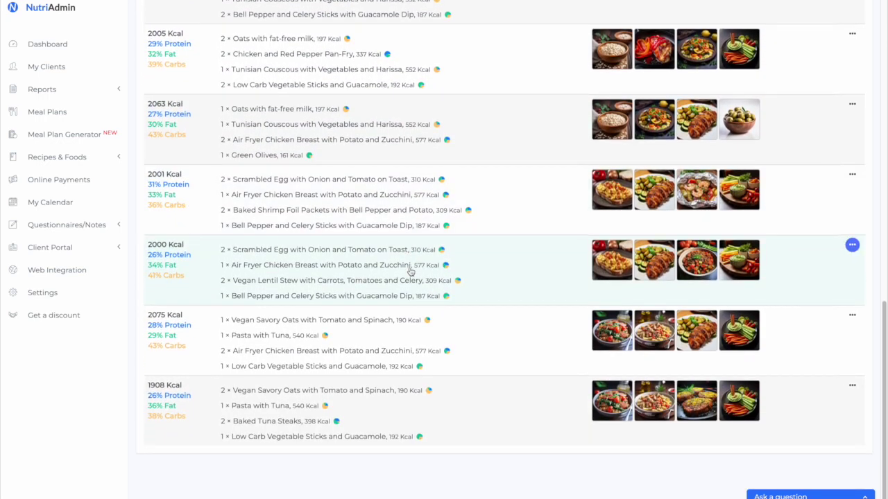
{"action": "scroll", "coordinate": [464, 402], "scroll_direction": "down", "scroll_amount": 2}
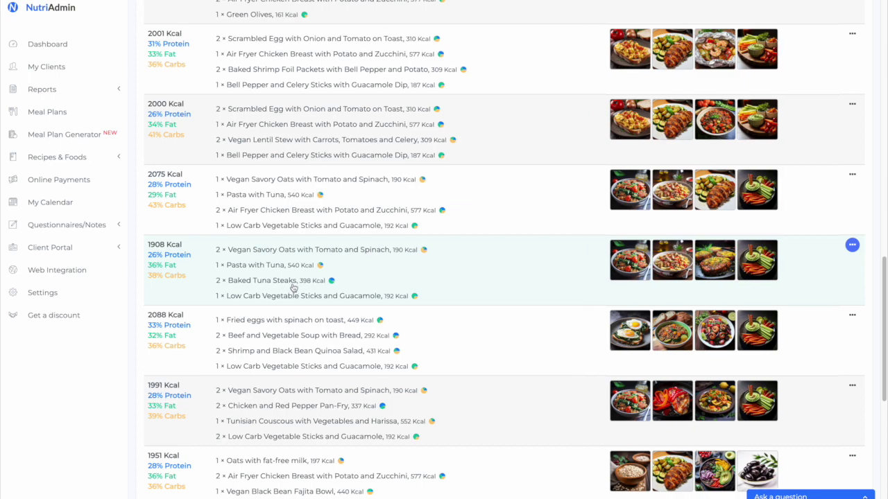
{"action": "scroll", "coordinate": [305, 305], "scroll_direction": "down", "scroll_amount": 2}
{"action": "scroll", "coordinate": [309, 310], "scroll_direction": "down", "scroll_amount": 5}
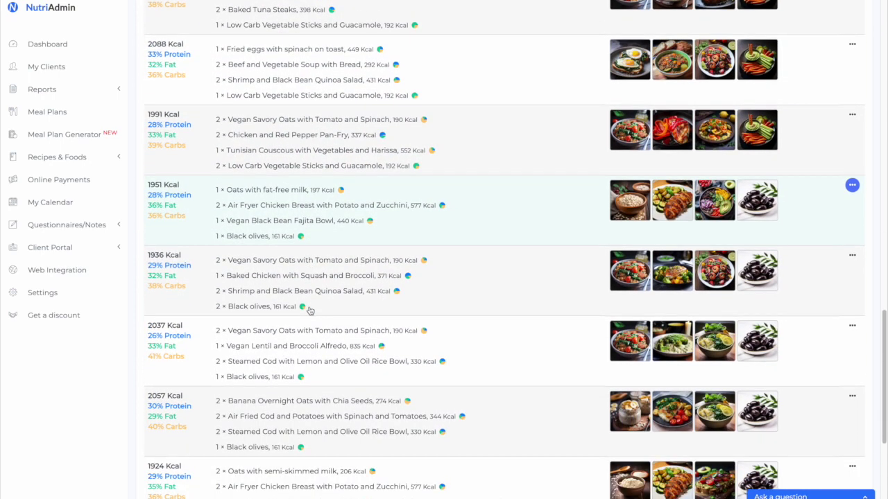
{"action": "scroll", "coordinate": [312, 311], "scroll_direction": "down", "scroll_amount": 1}
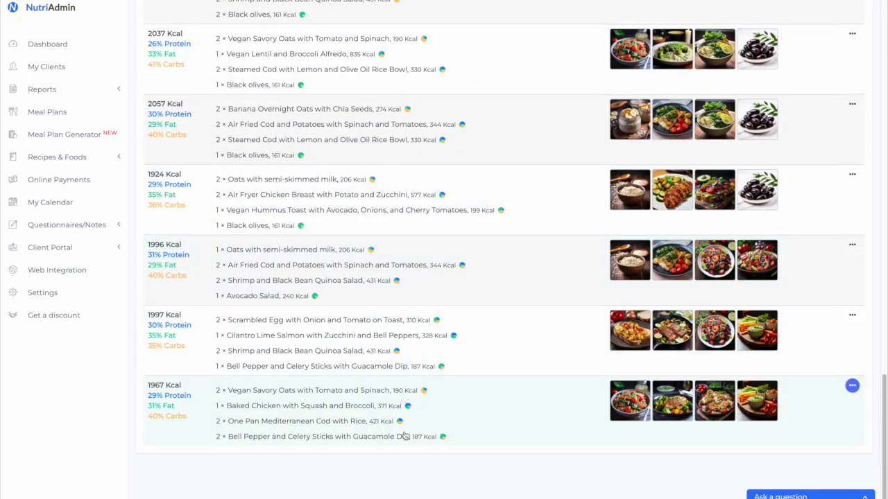
{"action": "scroll", "coordinate": [406, 436], "scroll_direction": "down", "scroll_amount": 6}
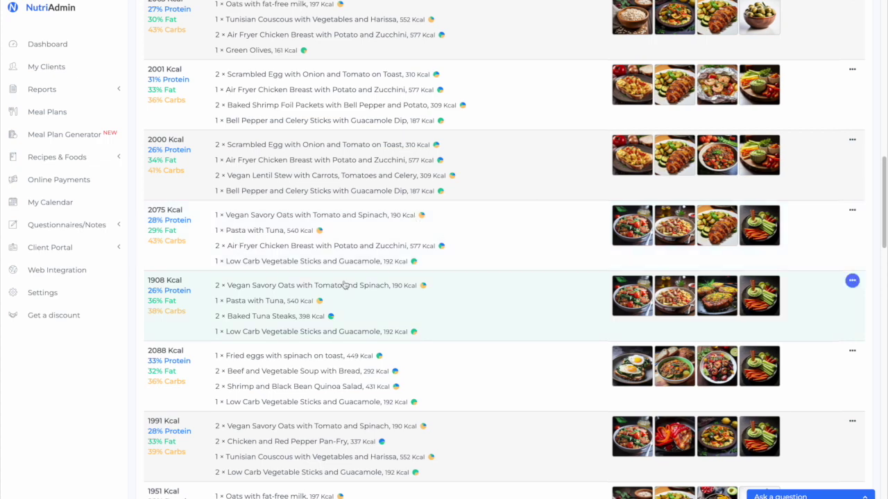
{"action": "scroll", "coordinate": [606, 415], "scroll_direction": "up", "scroll_amount": 15}
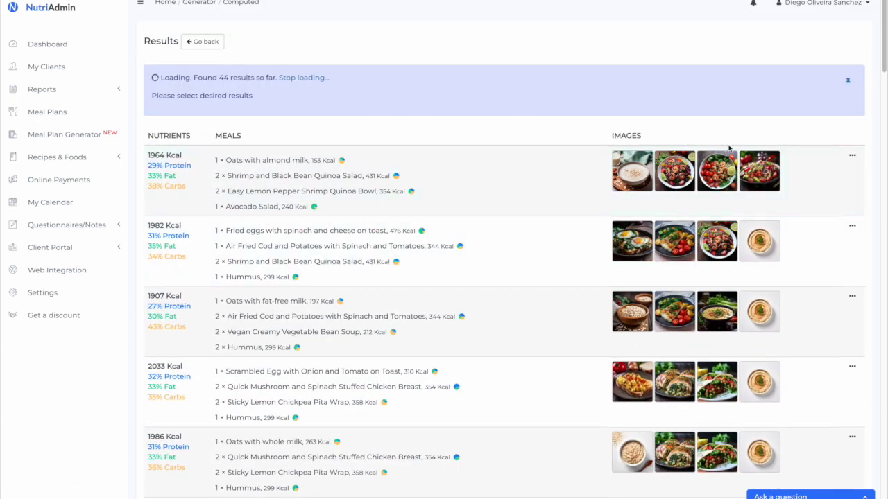
Add the 1964 kcal and 2000 kcal day plans to the chosen results
{"action": "left_click", "coordinate": [462, 193]}
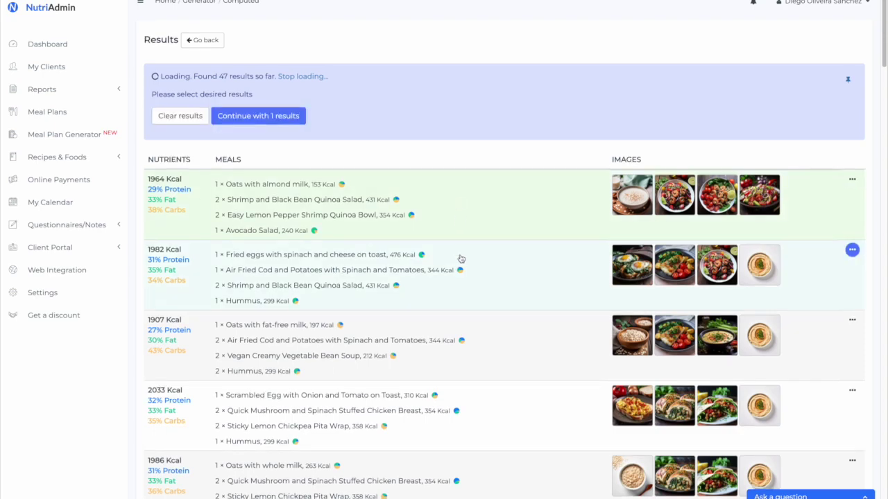
{"action": "scroll", "coordinate": [460, 256], "scroll_direction": "down", "scroll_amount": 5}
{"action": "scroll", "coordinate": [442, 230], "scroll_direction": "down", "scroll_amount": 3}
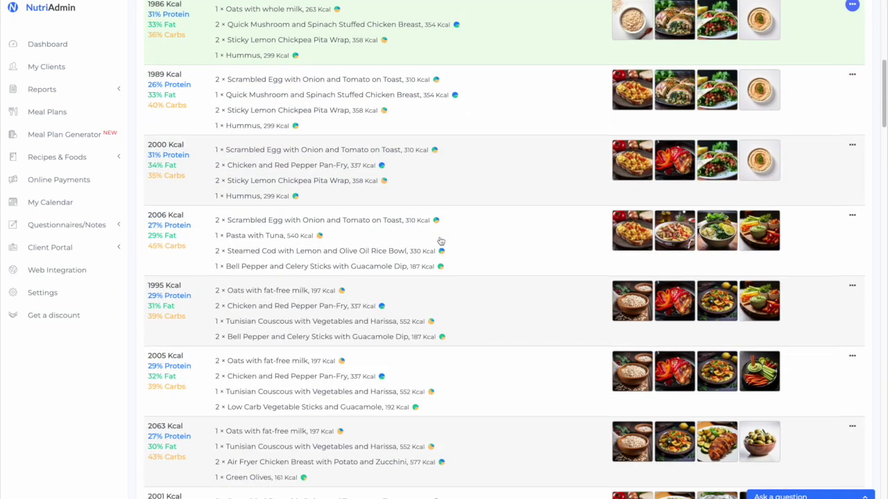
{"action": "scroll", "coordinate": [442, 240], "scroll_direction": "down", "scroll_amount": 5}
{"action": "scroll", "coordinate": [434, 257], "scroll_direction": "down", "scroll_amount": 2}
{"action": "left_click", "coordinate": [430, 212]}
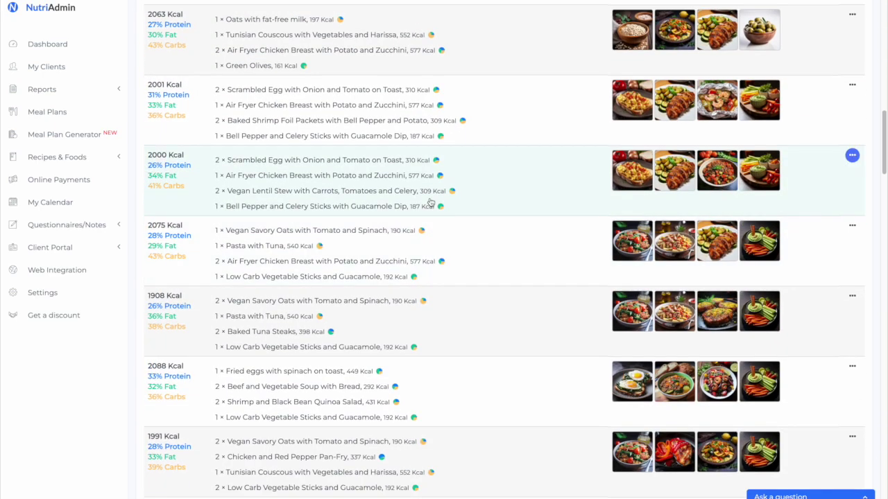
Add the 2088, 1936 and 1964 kcal days to reach seven, then continue
{"action": "scroll", "coordinate": [430, 213], "scroll_direction": "down", "scroll_amount": 3}
{"action": "left_click", "coordinate": [430, 217]}
{"action": "scroll", "coordinate": [423, 243], "scroll_direction": "down", "scroll_amount": 2}
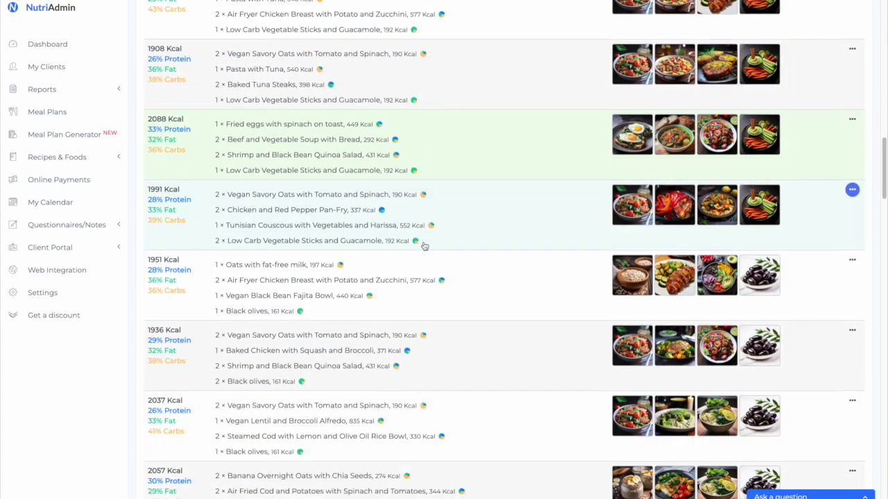
{"action": "left_click", "coordinate": [407, 310]}
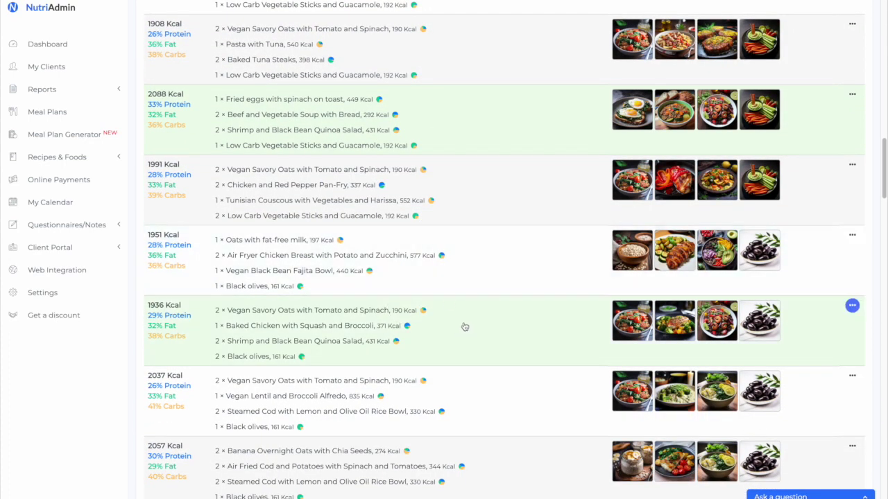
{"action": "scroll", "coordinate": [518, 304], "scroll_direction": "up", "scroll_amount": 5}
{"action": "scroll", "coordinate": [518, 304], "scroll_direction": "up", "scroll_amount": 10}
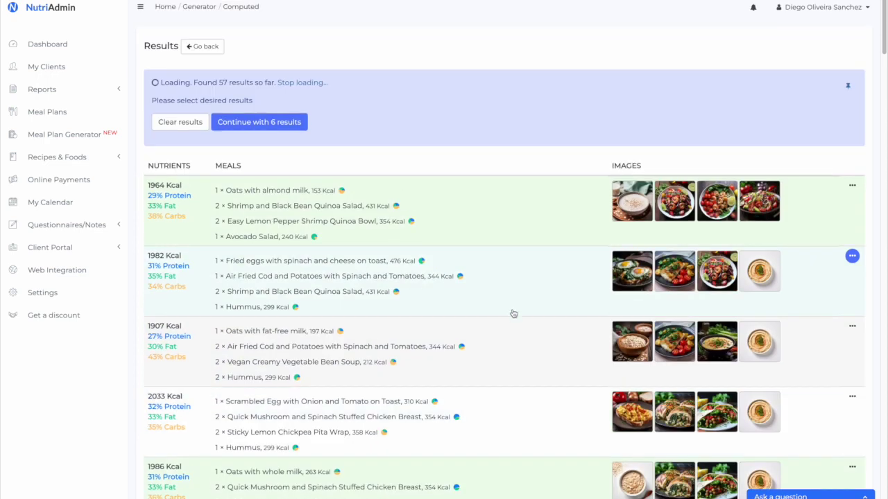
{"action": "left_click", "coordinate": [327, 292]}
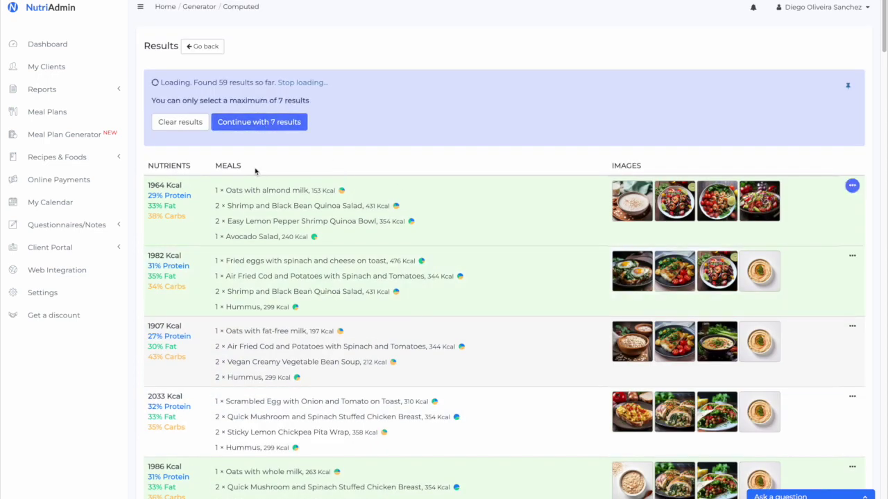
{"action": "left_click", "coordinate": [268, 128]}
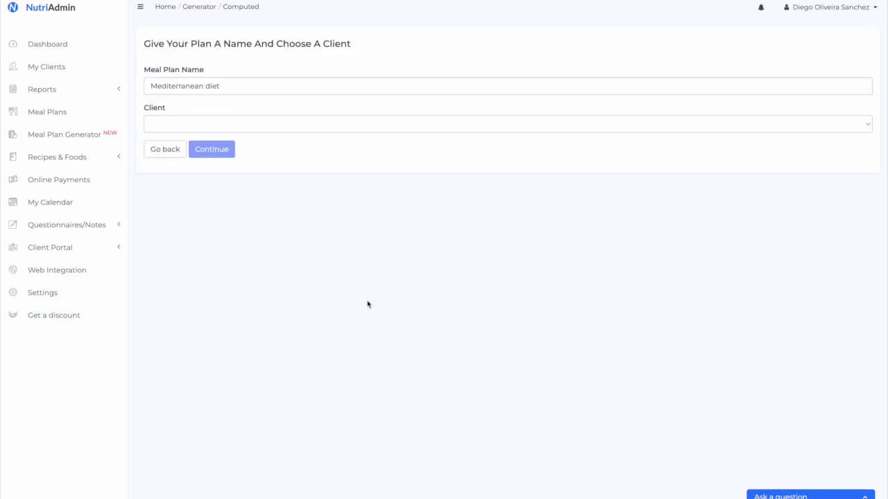
Assign the Mediterranean diet plan to the client found by typing their name
{"action": "left_click", "coordinate": [293, 123]}
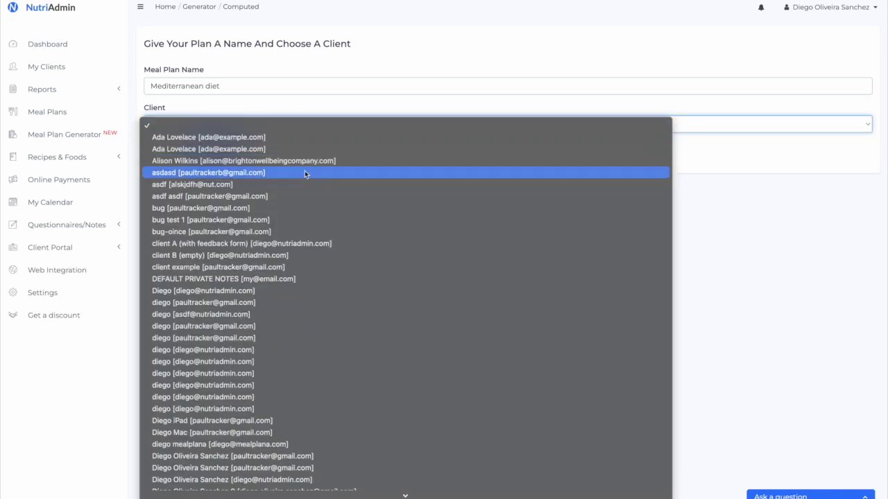
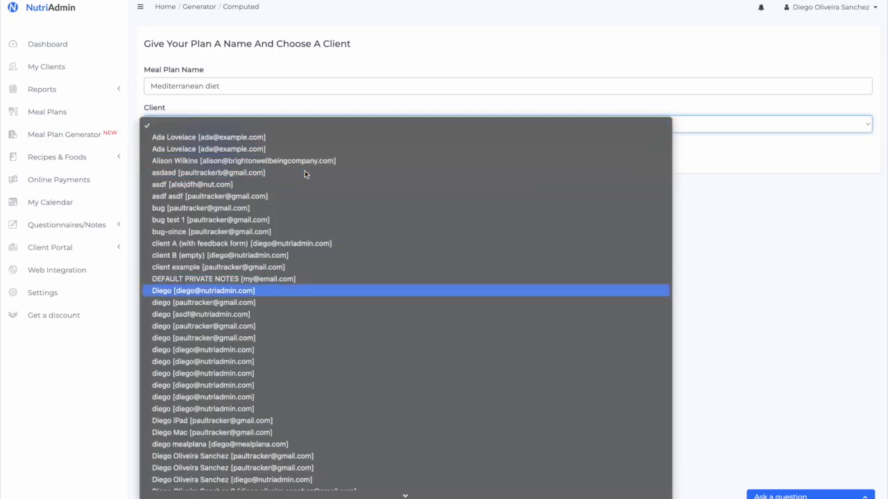
{"action": "key", "text": "Return"}
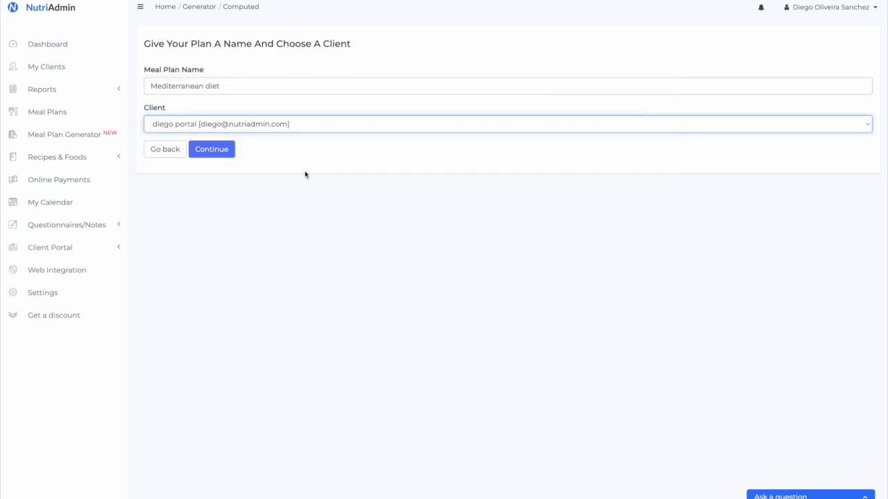
{"action": "left_click", "coordinate": [215, 147]}
Keep the default day order, meal names and meal order, then create the plan
{"action": "scroll", "coordinate": [201, 151], "scroll_direction": "down", "scroll_amount": 5}
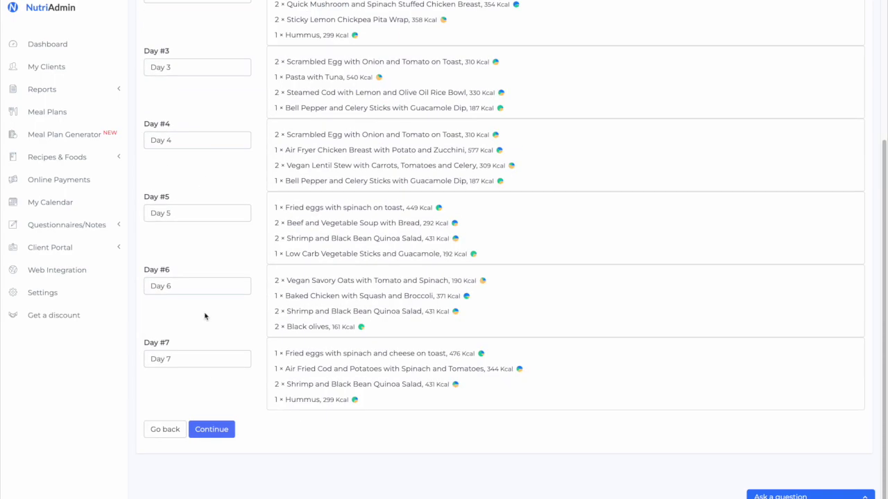
{"action": "left_click", "coordinate": [212, 430]}
{"action": "left_click", "coordinate": [213, 286]}
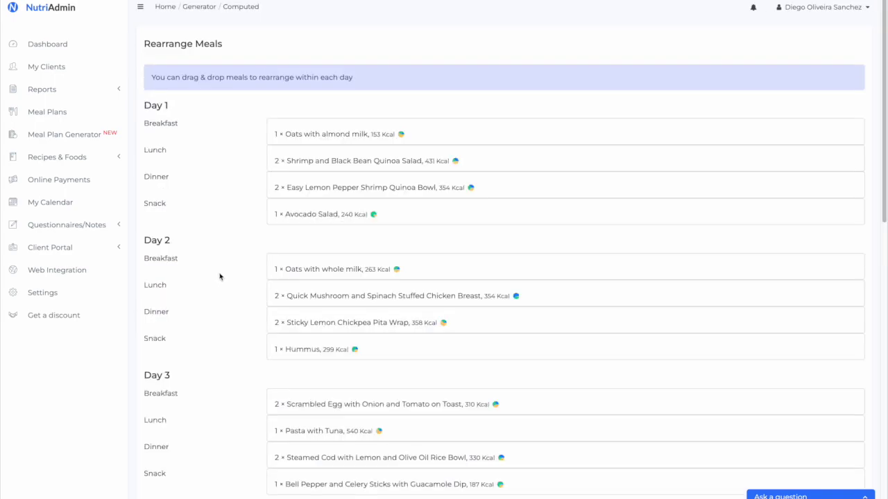
{"action": "scroll", "coordinate": [223, 312], "scroll_direction": "down", "scroll_amount": 10}
{"action": "left_click", "coordinate": [226, 423]}
{"action": "left_click", "coordinate": [208, 138]}
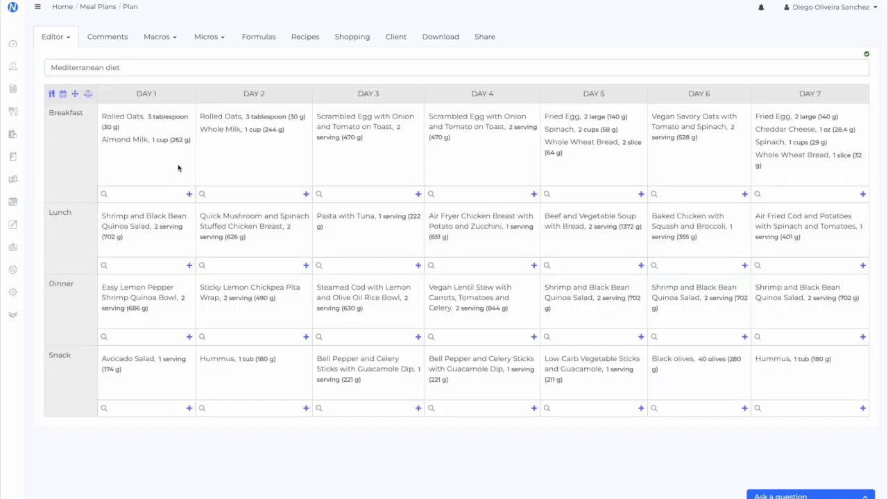
Load the Mediterranean diet plan's 44-page PDF preview from the Download tab
{"action": "left_click", "coordinate": [459, 36]}
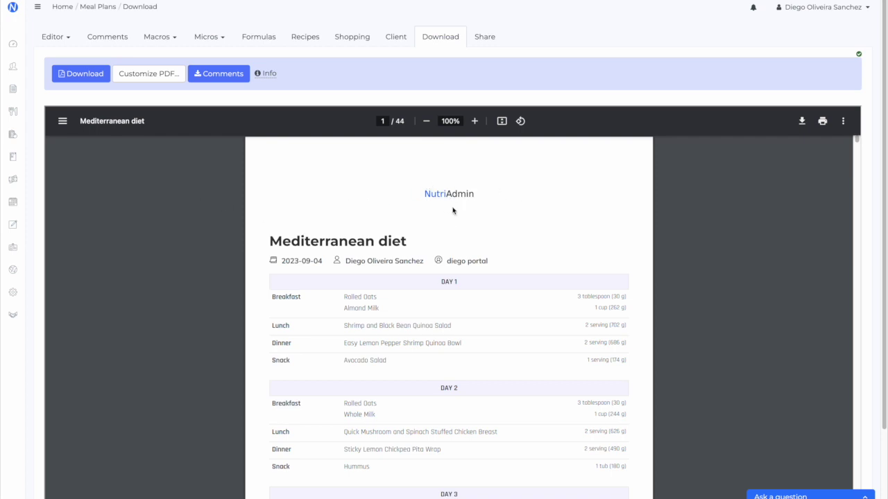
{"action": "scroll", "coordinate": [312, 267], "scroll_direction": "down", "scroll_amount": 3}
{"action": "scroll", "coordinate": [731, 278], "scroll_direction": "down", "scroll_amount": 9}
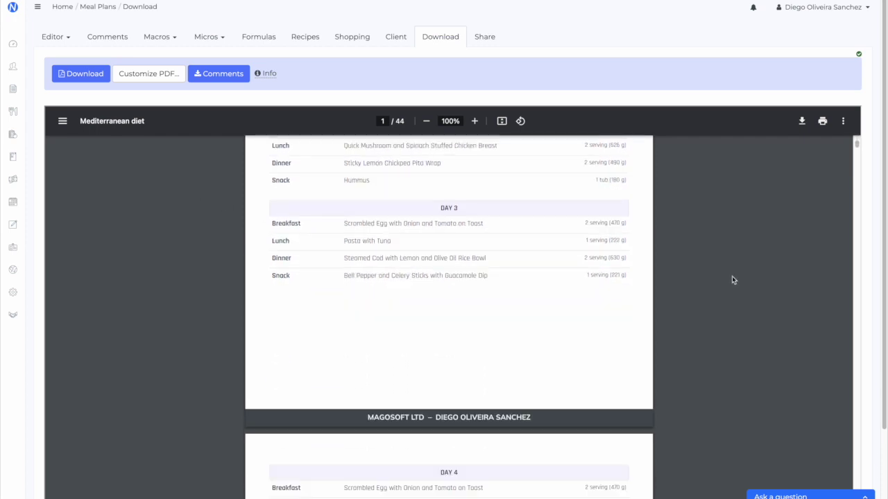
{"action": "scroll", "coordinate": [700, 277], "scroll_direction": "down", "scroll_amount": 10}
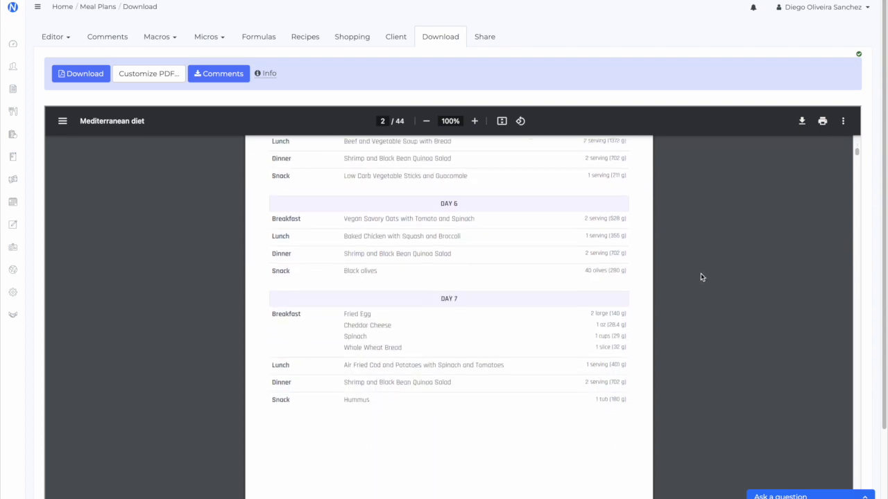
{"action": "scroll", "coordinate": [809, 228], "scroll_direction": "down", "scroll_amount": 3}
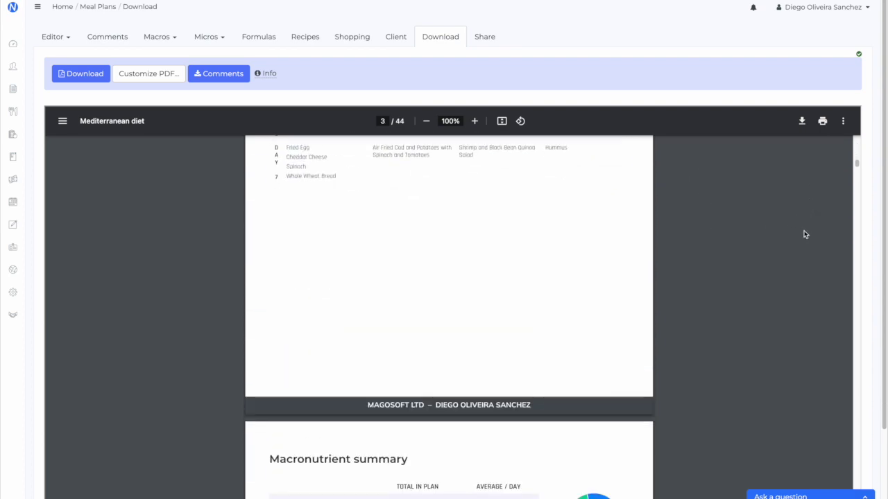
{"action": "scroll", "coordinate": [599, 215], "scroll_direction": "down", "scroll_amount": 4}
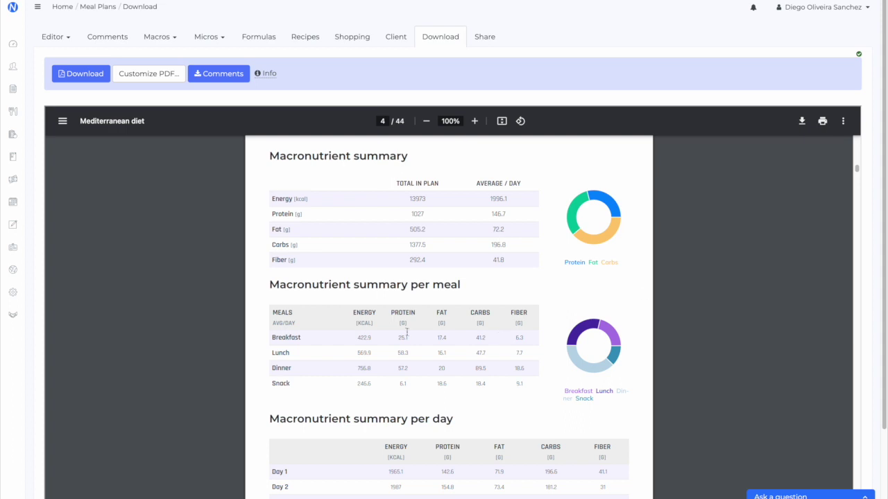
{"action": "scroll", "coordinate": [758, 282], "scroll_direction": "down", "scroll_amount": 1}
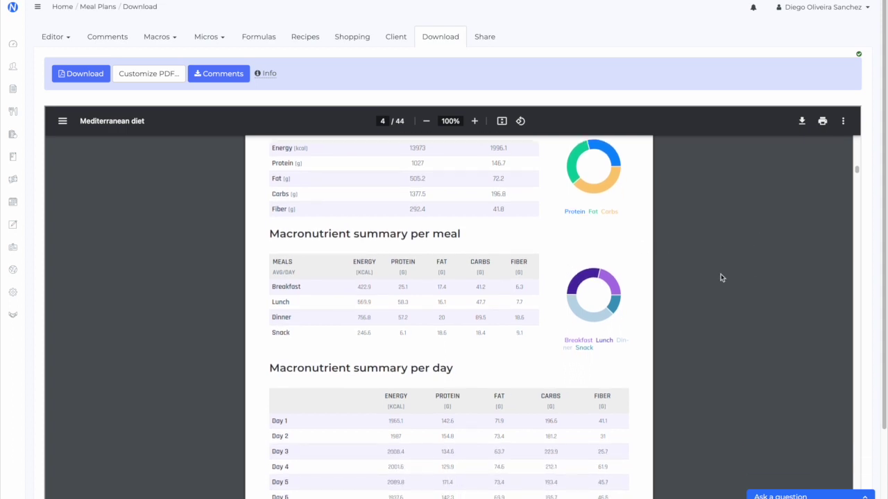
{"action": "scroll", "coordinate": [700, 289], "scroll_direction": "down", "scroll_amount": 2}
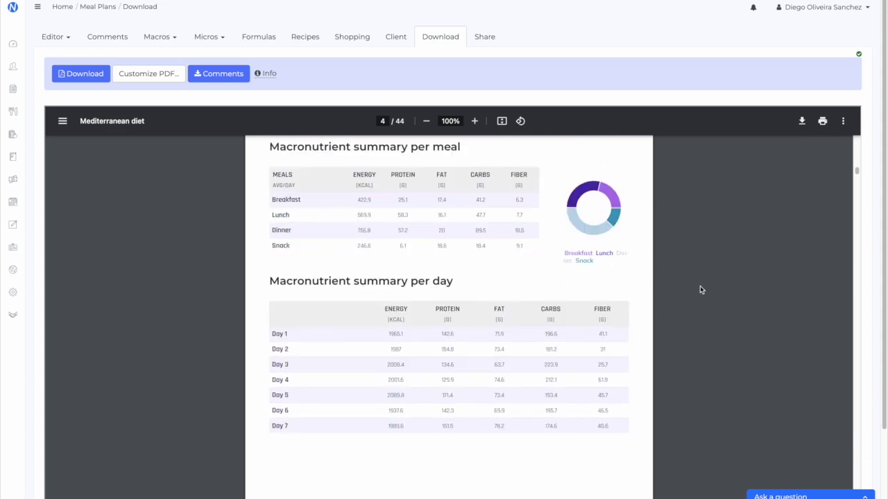
{"action": "scroll", "coordinate": [700, 290], "scroll_direction": "down", "scroll_amount": 6}
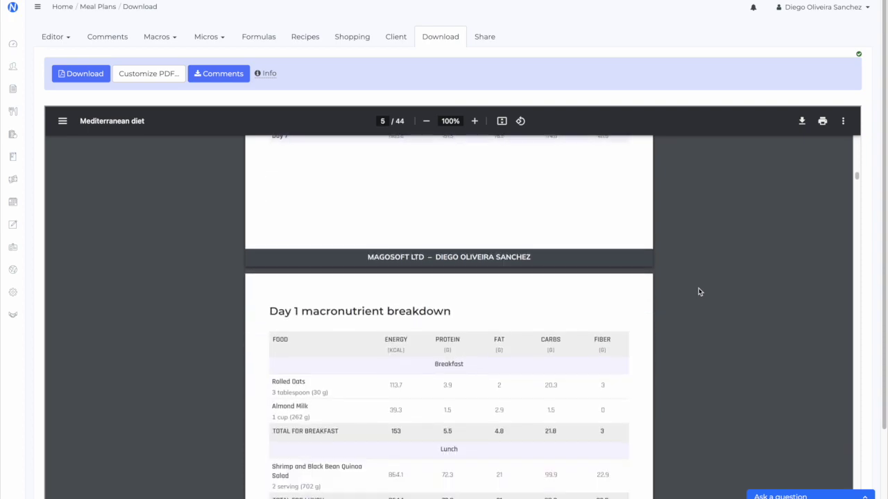
{"action": "scroll", "coordinate": [699, 292], "scroll_direction": "down", "scroll_amount": 12}
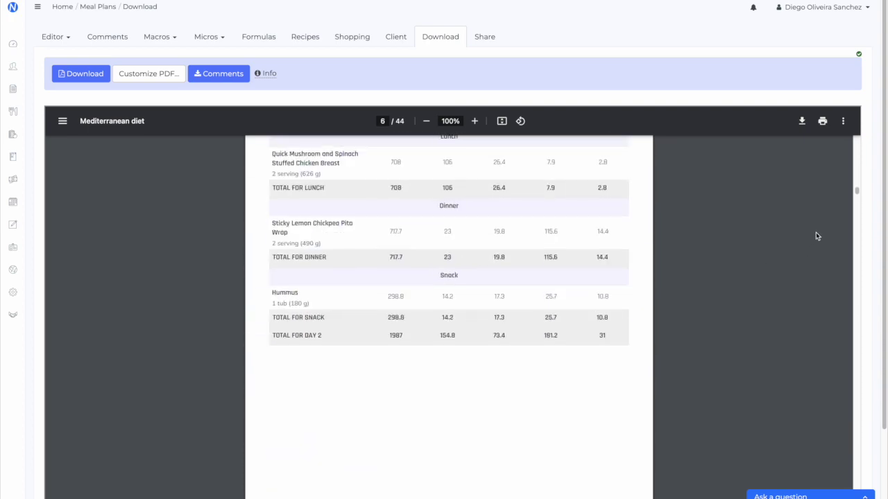
{"action": "left_click_drag", "start_coordinate": [852, 197], "coordinate": [850, 274]}
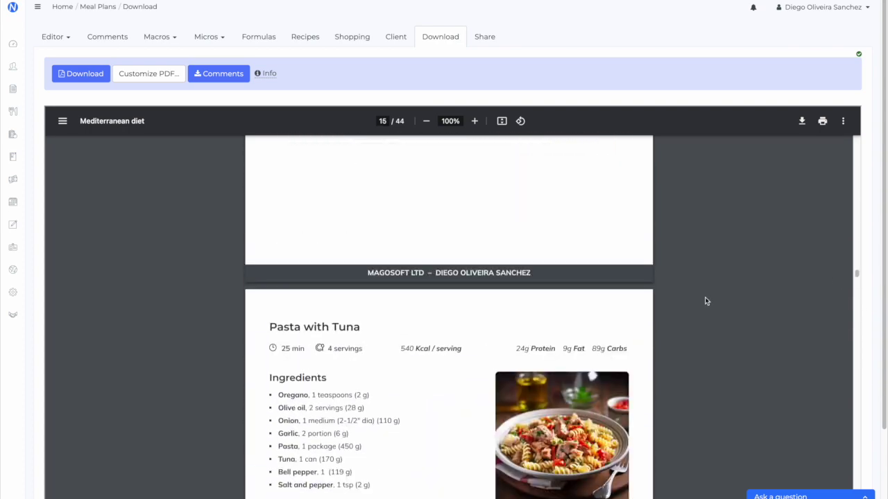
{"action": "scroll", "coordinate": [705, 296], "scroll_direction": "down", "scroll_amount": 10}
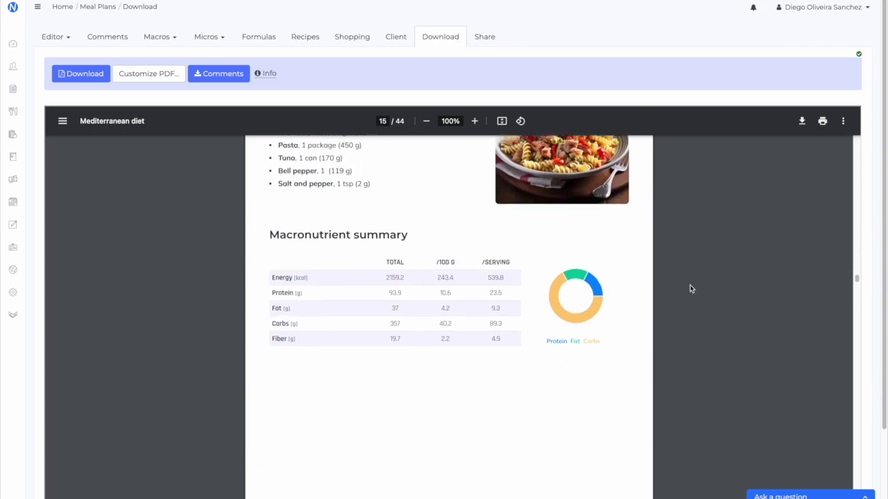
{"action": "scroll", "coordinate": [691, 287], "scroll_direction": "down", "scroll_amount": 4}
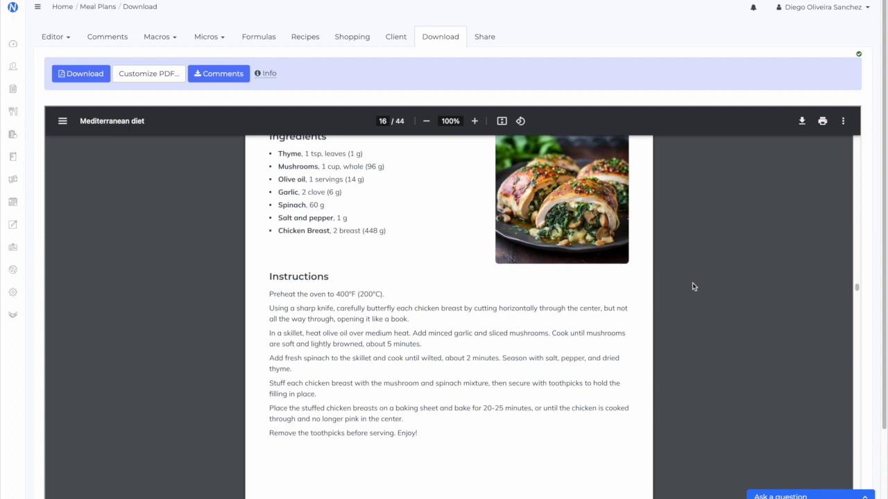
{"action": "scroll", "coordinate": [693, 284], "scroll_direction": "down", "scroll_amount": 10}
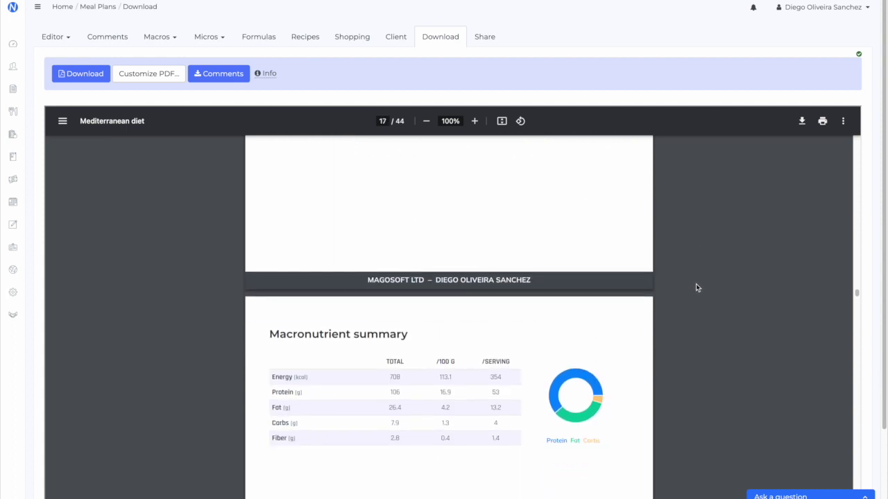
{"action": "scroll", "coordinate": [696, 289], "scroll_direction": "down", "scroll_amount": 10}
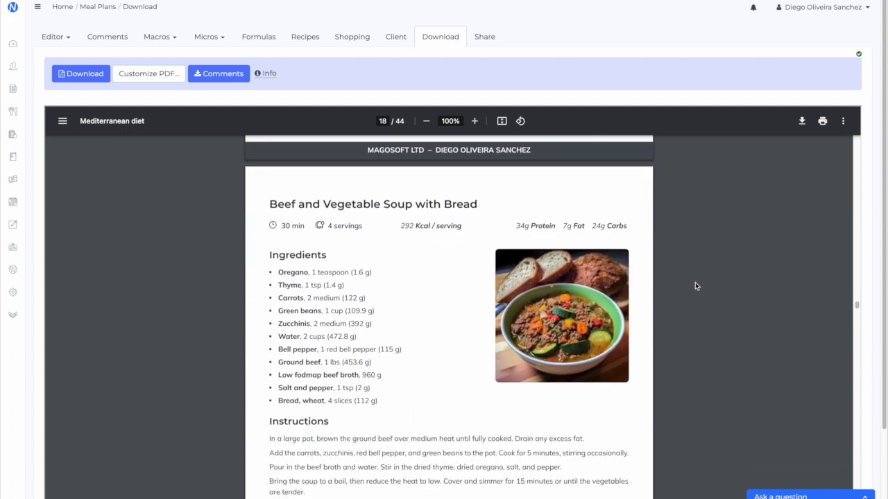
{"action": "scroll", "coordinate": [696, 286], "scroll_direction": "down", "scroll_amount": 1}
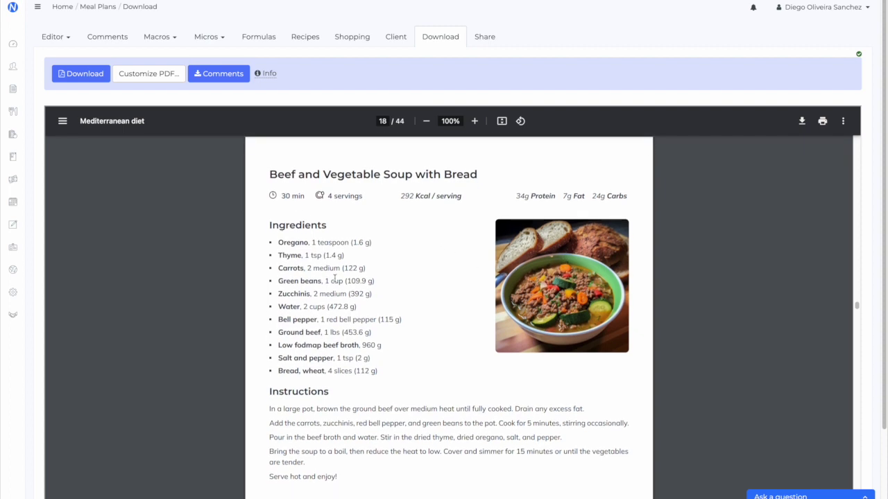
{"action": "scroll", "coordinate": [531, 267], "scroll_direction": "down", "scroll_amount": 10}
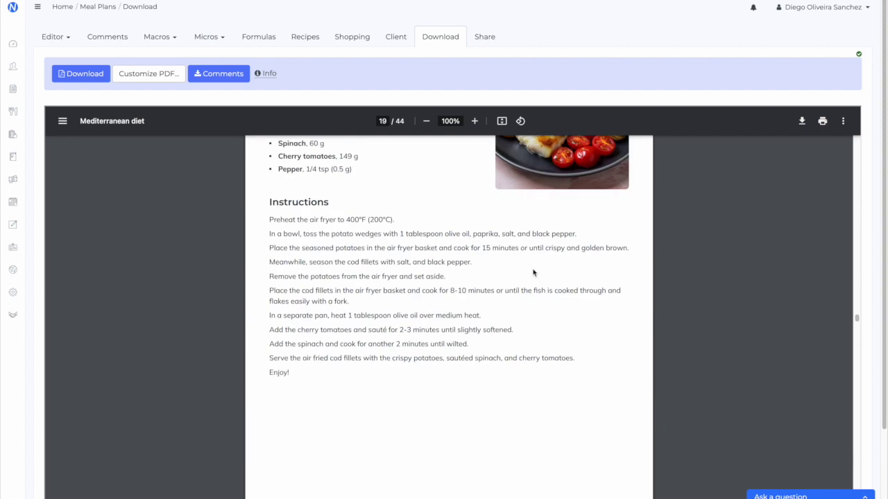
{"action": "scroll", "coordinate": [652, 258], "scroll_direction": "up", "scroll_amount": 3}
{"action": "scroll", "coordinate": [666, 262], "scroll_direction": "down", "scroll_amount": 10}
{"action": "scroll", "coordinate": [665, 261], "scroll_direction": "down", "scroll_amount": 2}
{"action": "scroll", "coordinate": [662, 264], "scroll_direction": "down", "scroll_amount": 3}
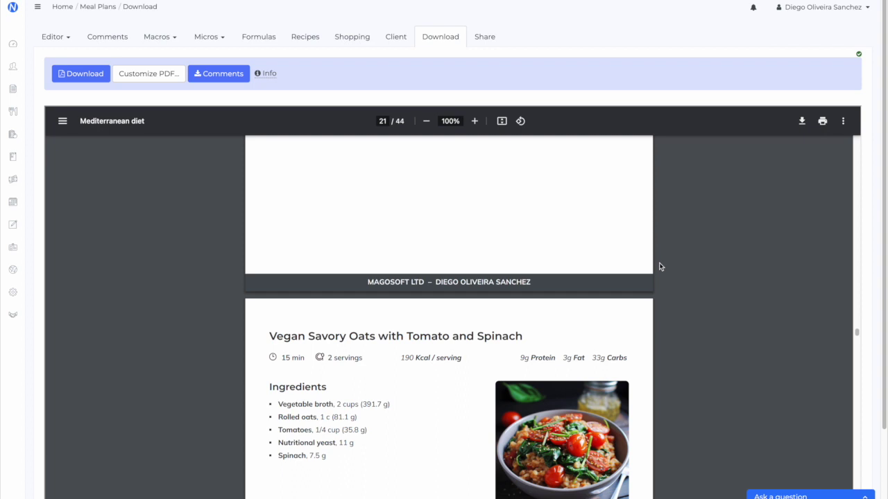
{"action": "scroll", "coordinate": [663, 269], "scroll_direction": "down", "scroll_amount": 4}
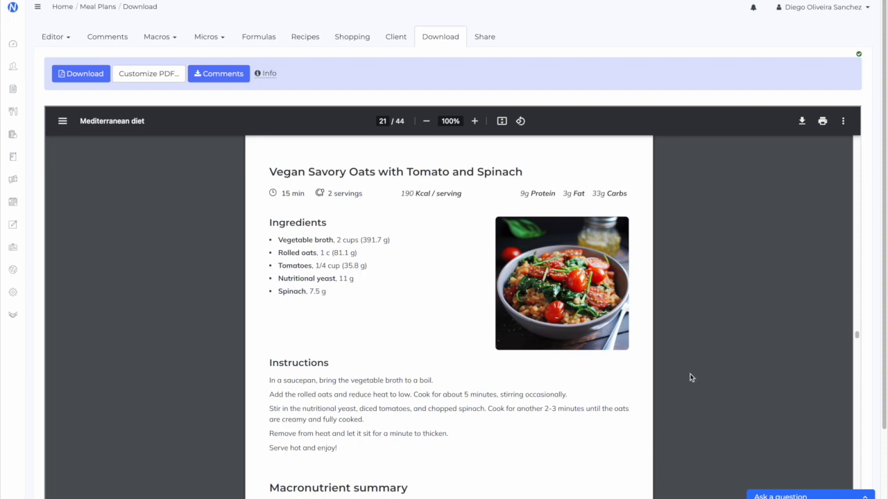
{"action": "scroll", "coordinate": [692, 375], "scroll_direction": "down", "scroll_amount": 7}
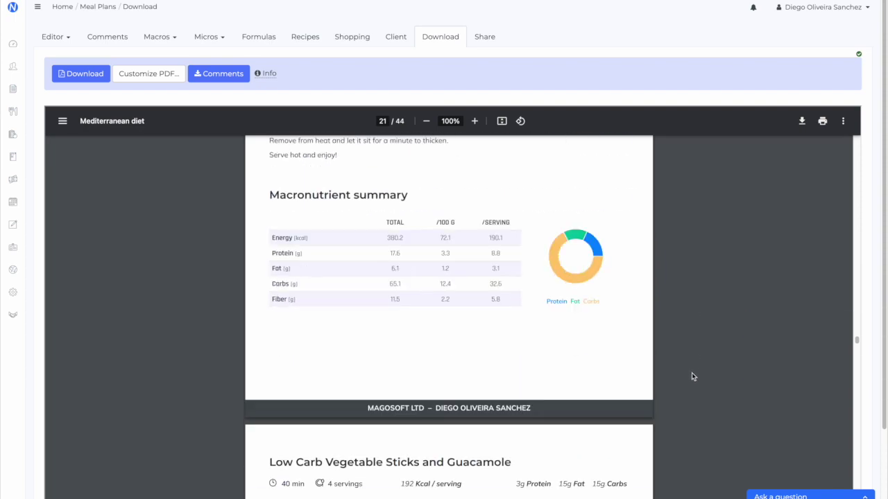
{"action": "scroll", "coordinate": [691, 371], "scroll_direction": "down", "scroll_amount": 20}
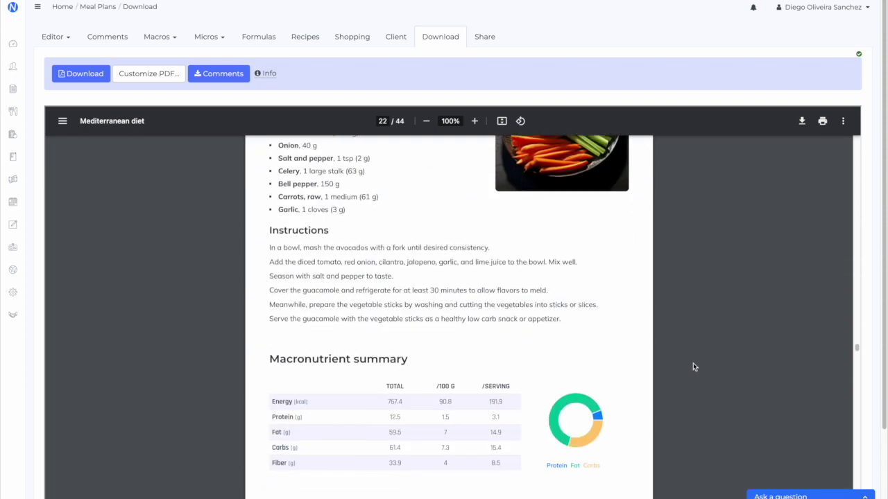
{"action": "scroll", "coordinate": [695, 364], "scroll_direction": "down", "scroll_amount": 10}
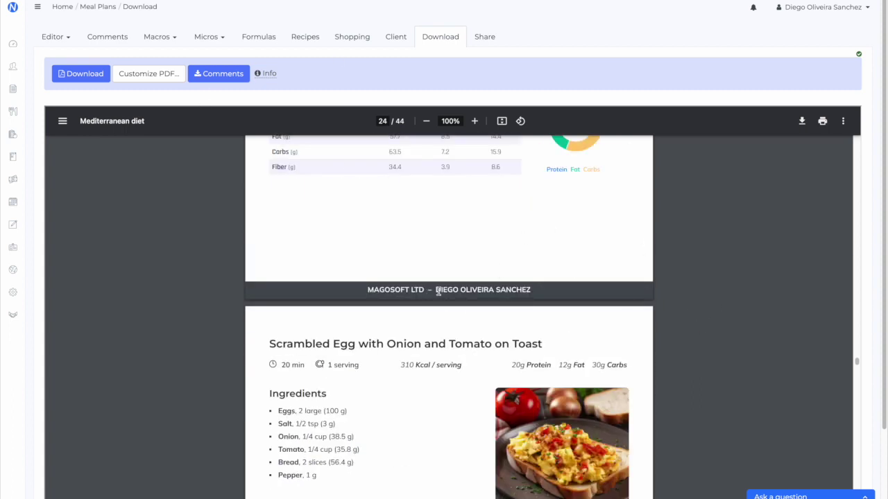
View the macronutrient summary (1996.1 kcal daily average), then return to the seven-day editor grid
{"action": "left_click", "coordinate": [150, 37]}
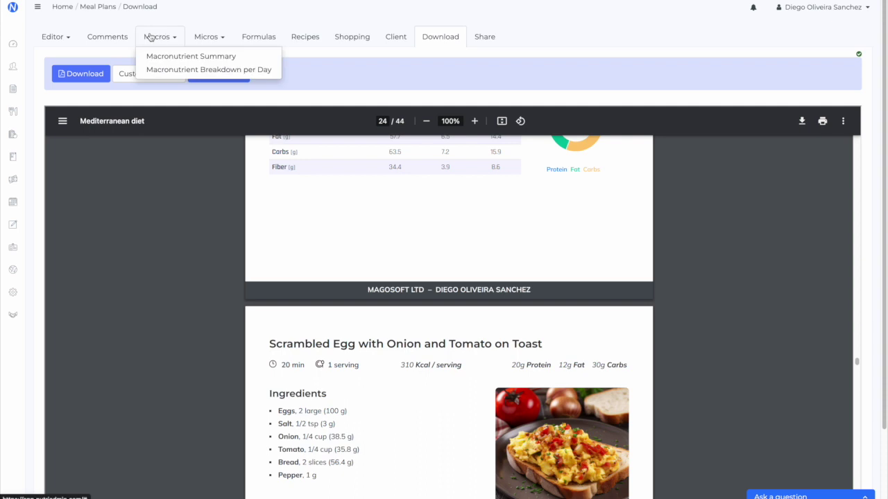
{"action": "left_click", "coordinate": [169, 57]}
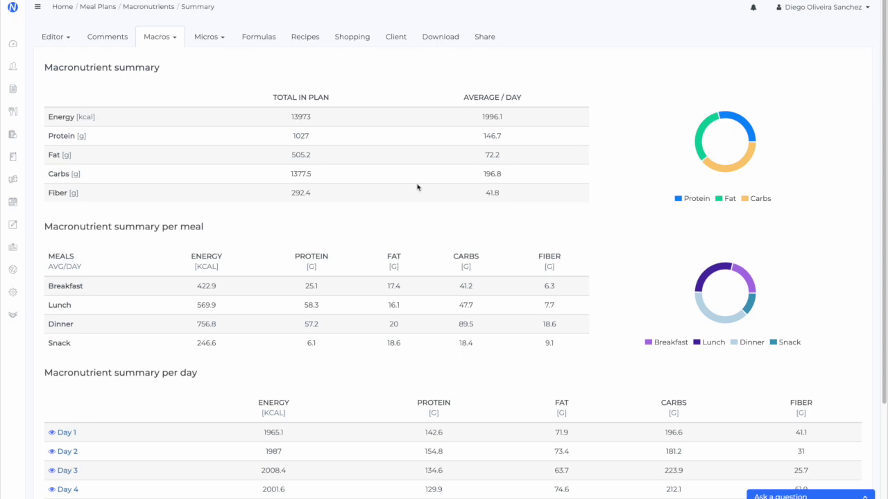
{"action": "left_click", "coordinate": [58, 38]}
{"action": "left_click", "coordinate": [62, 56]}
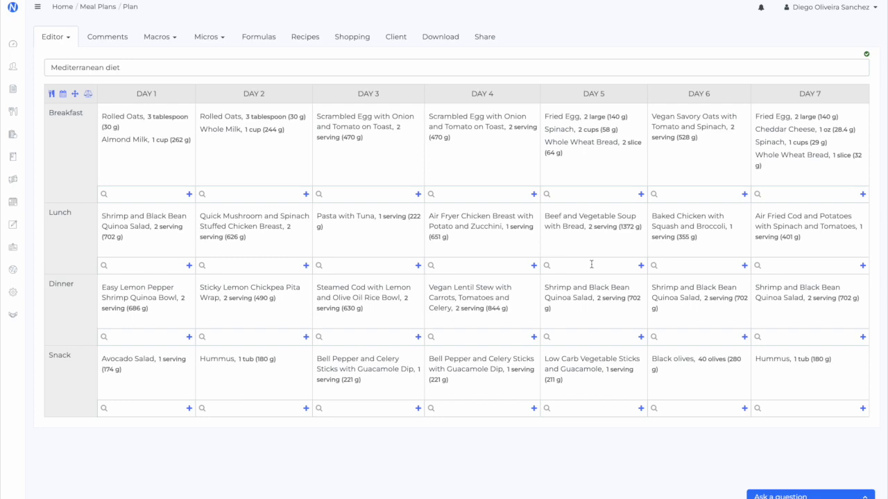
{"action": "left_click", "coordinate": [240, 122]}
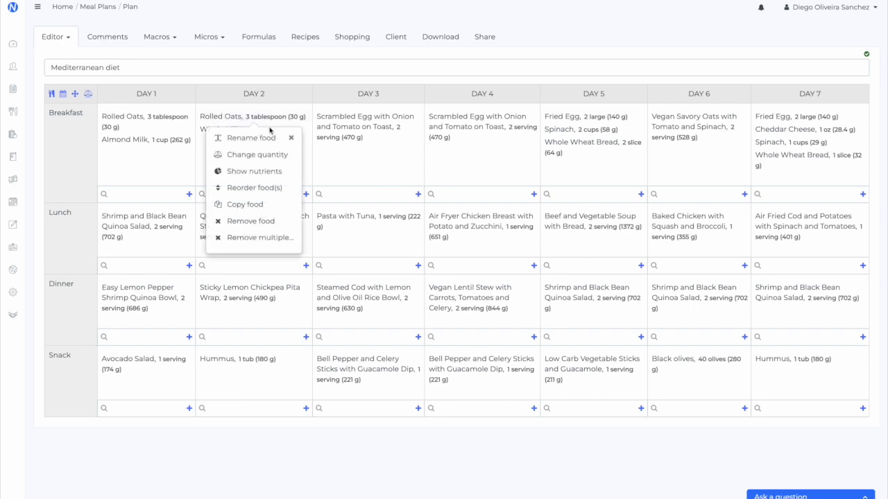
{"action": "left_click", "coordinate": [292, 137]}
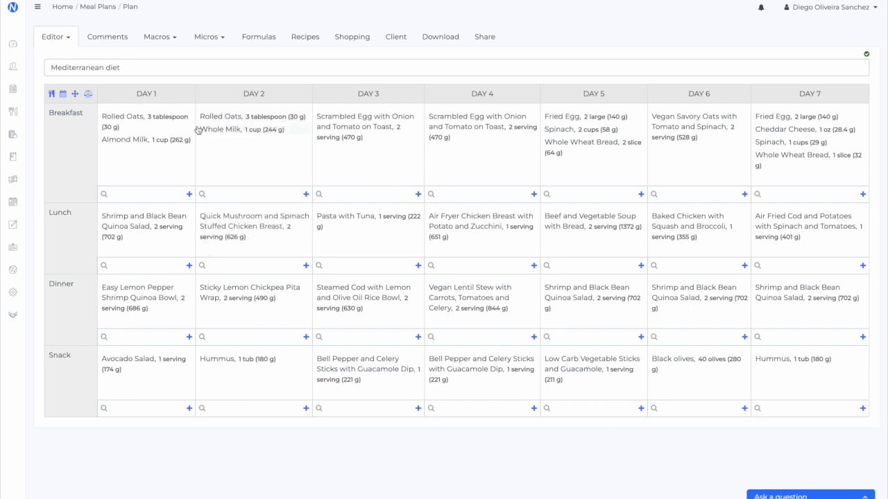
Show average-day micronutrients with the client set as neither pregnant nor lactating
{"action": "left_click", "coordinate": [199, 38]}
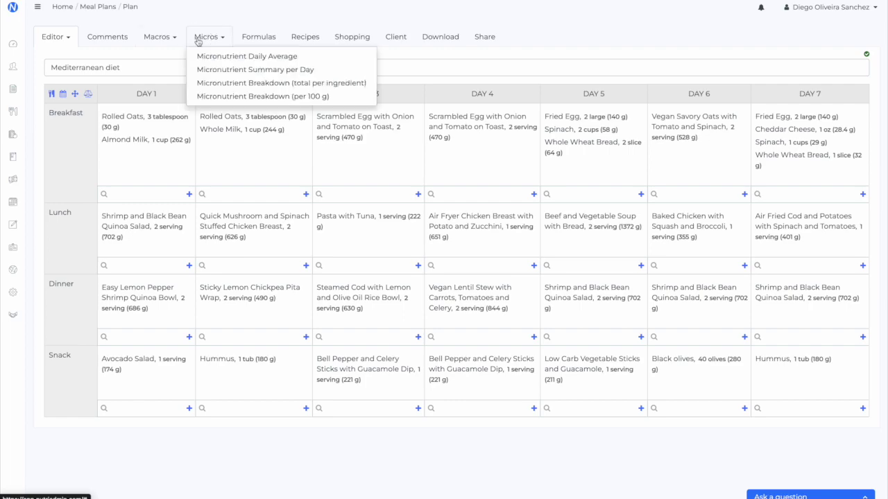
{"action": "left_click", "coordinate": [202, 54]}
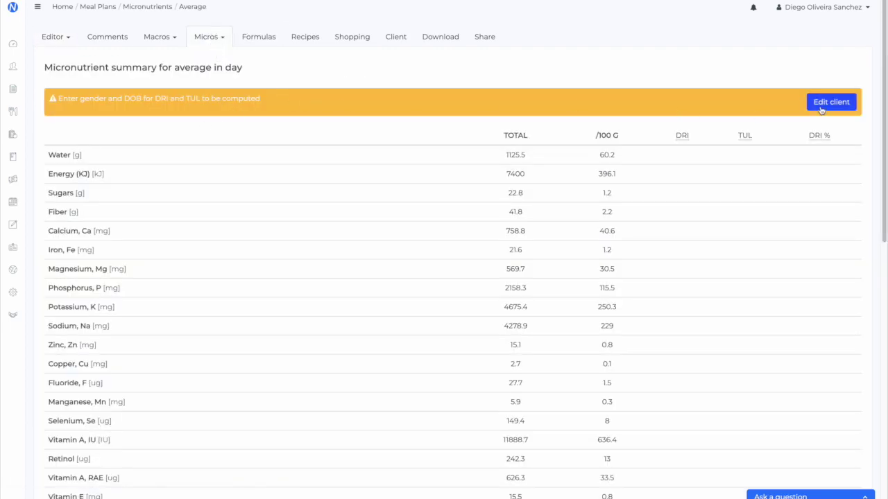
{"action": "left_click", "coordinate": [826, 104]}
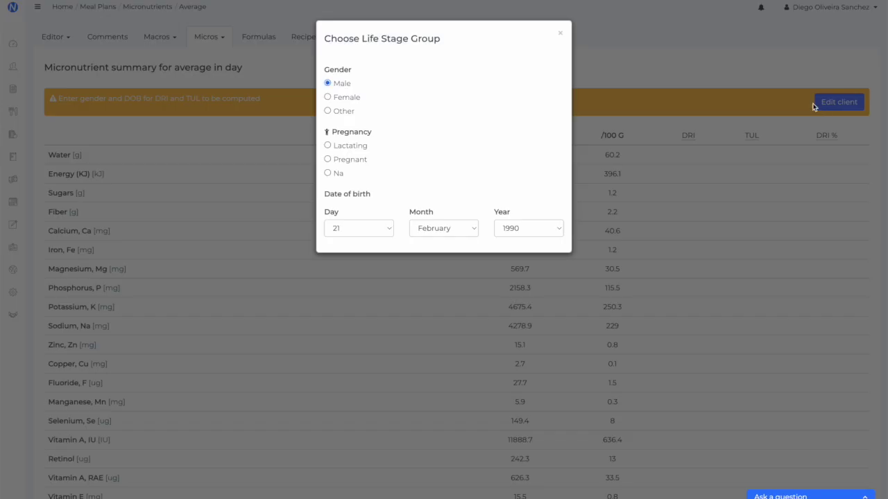
{"action": "left_click", "coordinate": [339, 174]}
{"action": "left_click", "coordinate": [553, 33]}
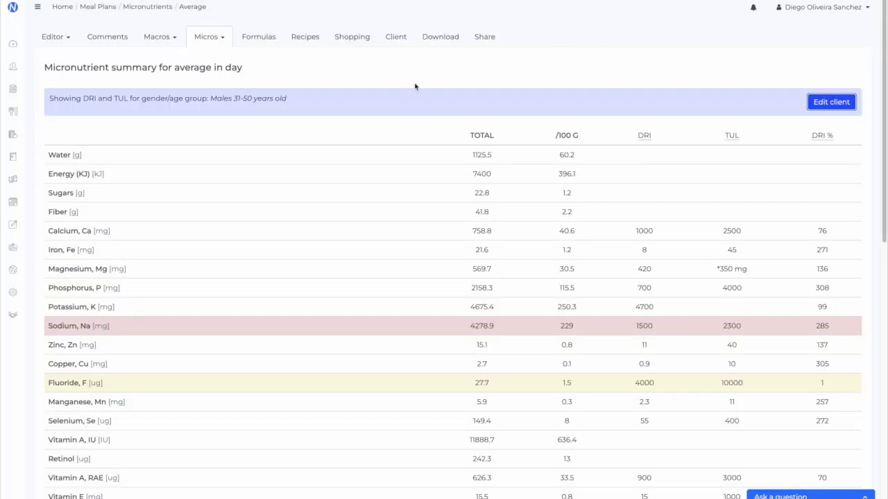
Scroll the micronutrient table to review DRI and TUL for males 31–50, sodium at 285%
{"action": "scroll", "coordinate": [388, 399], "scroll_direction": "down", "scroll_amount": 1}
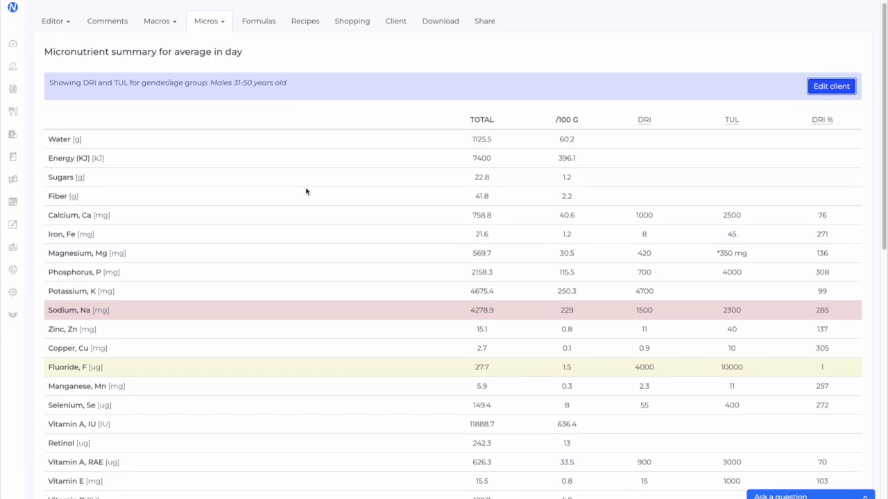
{"action": "scroll", "coordinate": [478, 338], "scroll_direction": "down", "scroll_amount": 1}
{"action": "scroll", "coordinate": [524, 340], "scroll_direction": "down", "scroll_amount": 5}
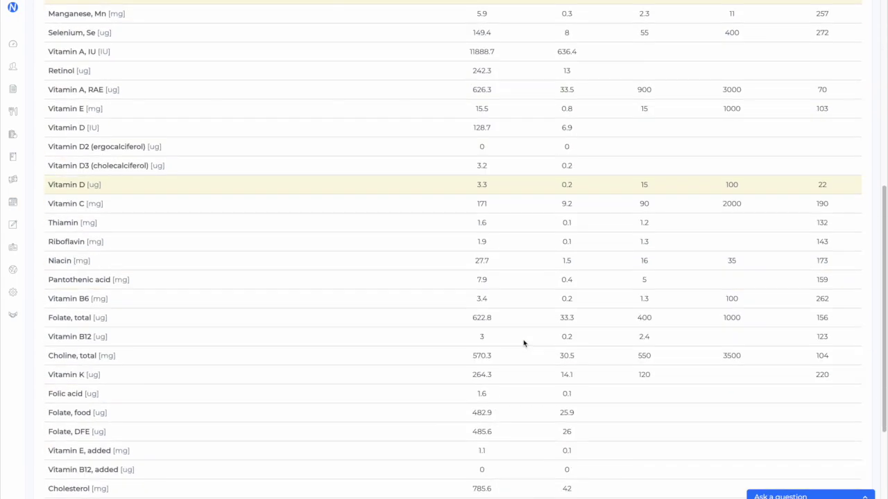
{"action": "scroll", "coordinate": [524, 344], "scroll_direction": "up", "scroll_amount": 6}
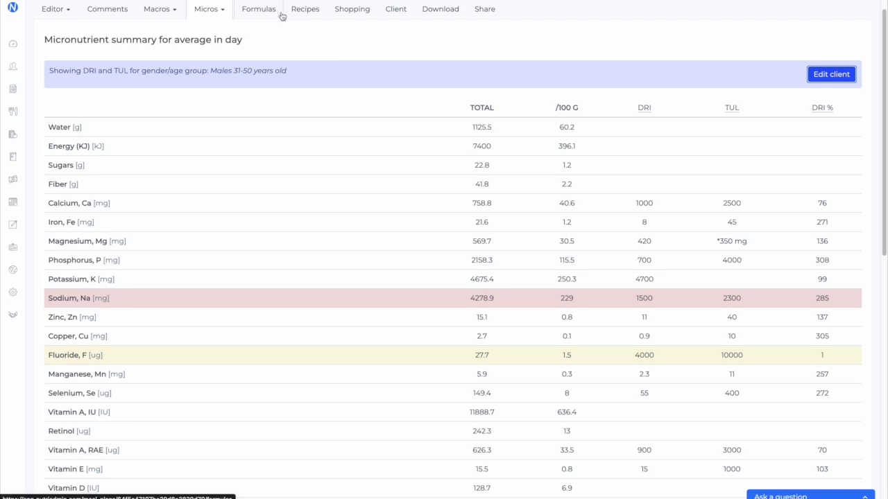
{"action": "scroll", "coordinate": [375, 78], "scroll_direction": "up", "scroll_amount": 1}
Browse the category-grouped shopping list, from Rolled Oats to Spinach and beyond
{"action": "left_click", "coordinate": [346, 43]}
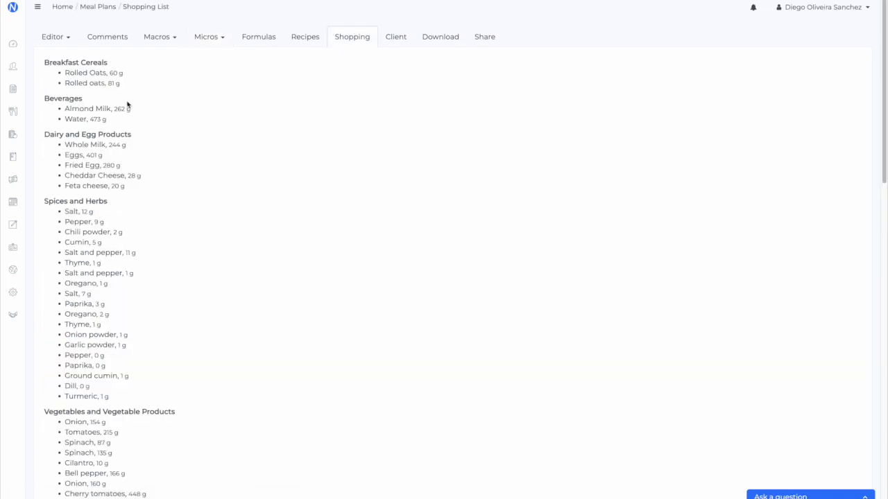
{"action": "left_click_drag", "start_coordinate": [59, 74], "coordinate": [249, 438]}
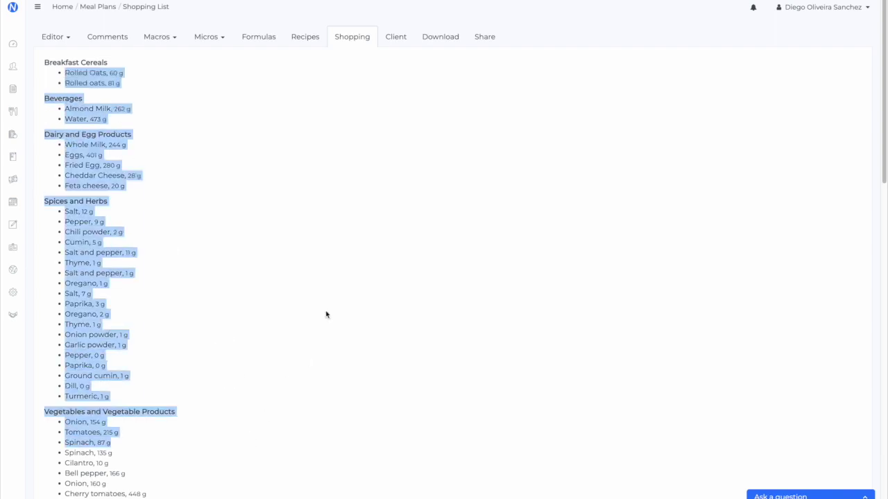
{"action": "left_click", "coordinate": [339, 288]}
{"action": "scroll", "coordinate": [339, 288], "scroll_direction": "down", "scroll_amount": 8}
{"action": "scroll", "coordinate": [345, 288], "scroll_direction": "down", "scroll_amount": 2}
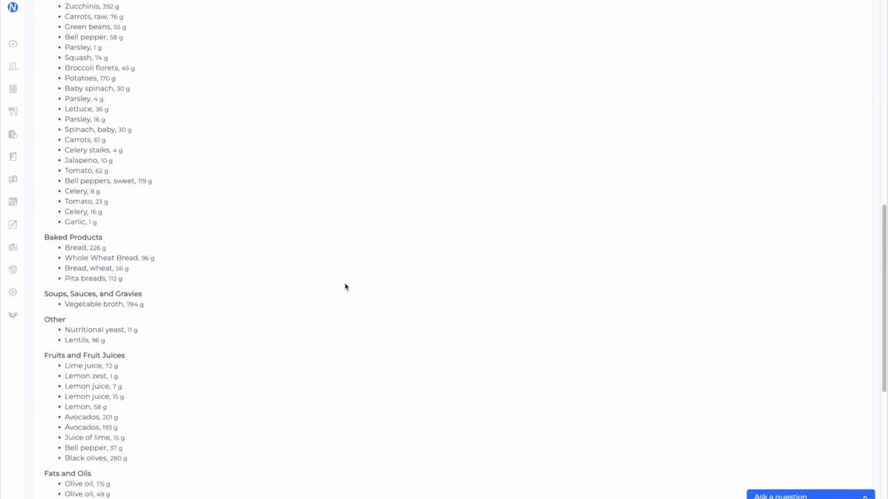
{"action": "scroll", "coordinate": [271, 264], "scroll_direction": "down", "scroll_amount": 3}
{"action": "scroll", "coordinate": [279, 289], "scroll_direction": "up", "scroll_amount": 11}
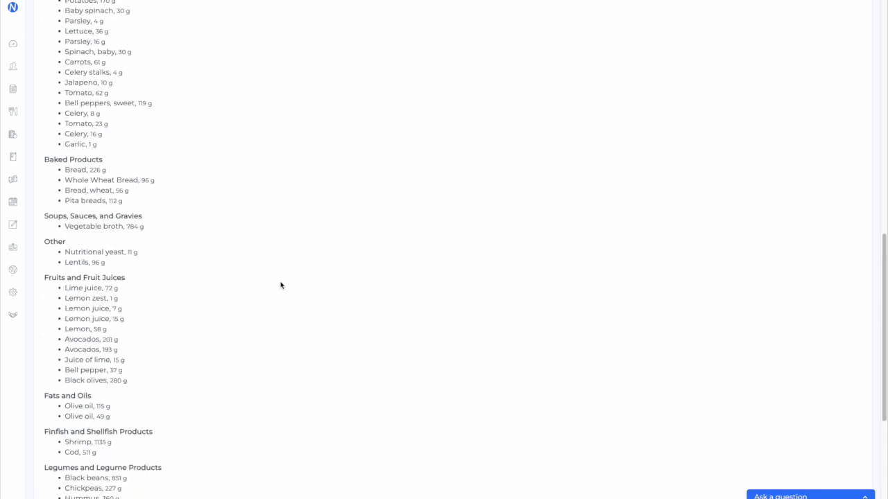
{"action": "left_click", "coordinate": [449, 35]}
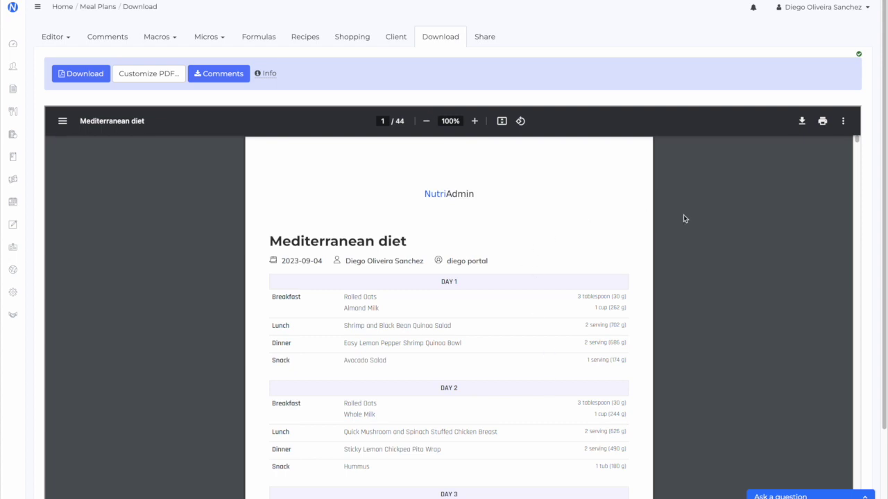
Scroll the PDF preview from page 1 down to the weekly overview table on page 3
{"action": "scroll", "coordinate": [715, 356], "scroll_direction": "down", "scroll_amount": 8}
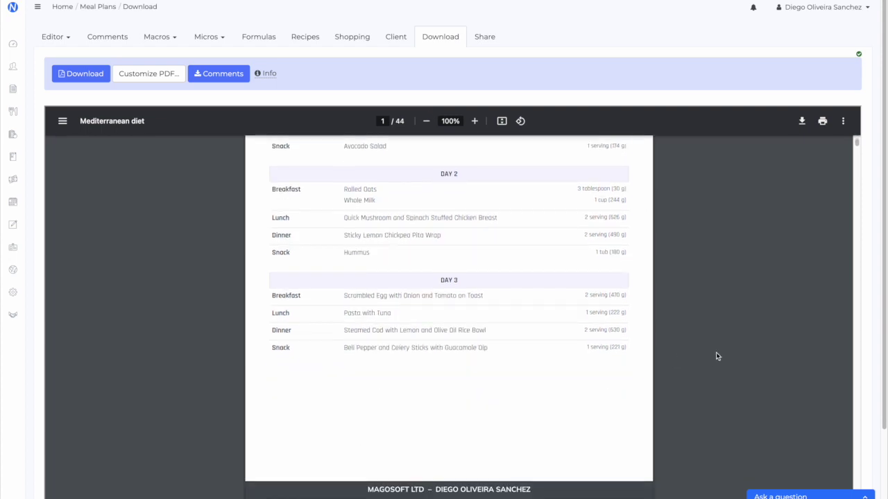
{"action": "scroll", "coordinate": [716, 352], "scroll_direction": "down", "scroll_amount": 3}
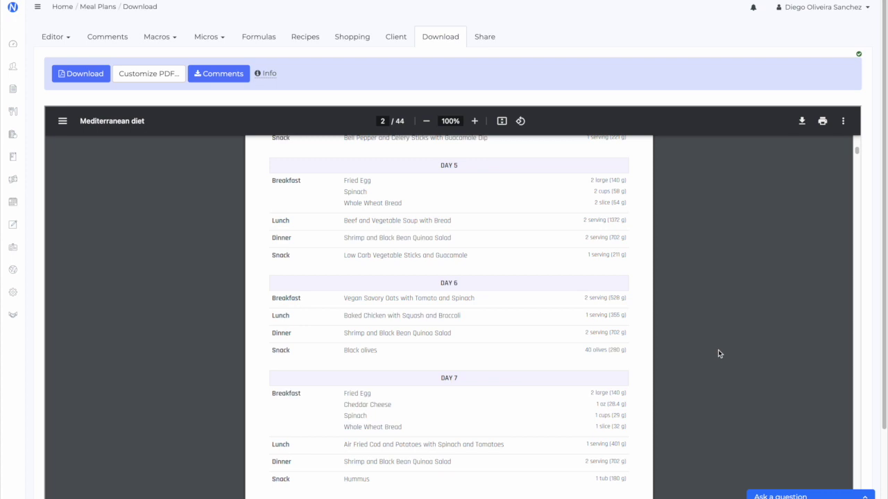
{"action": "scroll", "coordinate": [718, 349], "scroll_direction": "down", "scroll_amount": 1}
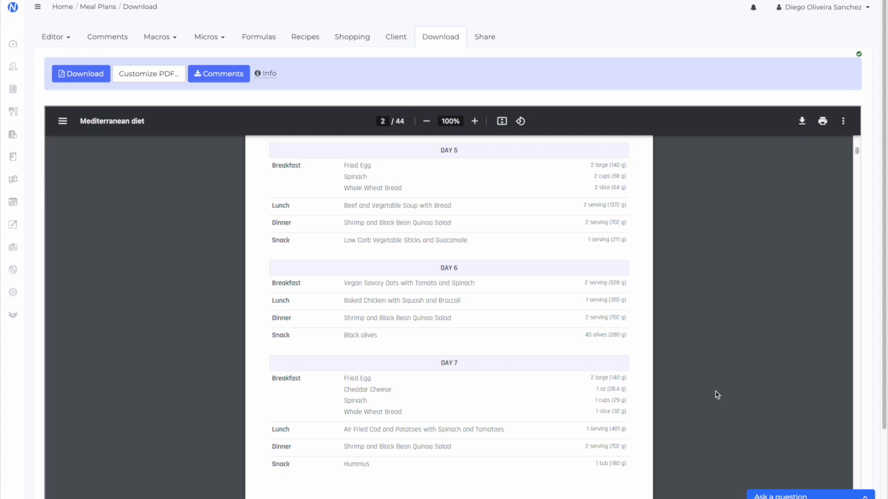
{"action": "scroll", "coordinate": [712, 390], "scroll_direction": "down", "scroll_amount": 6}
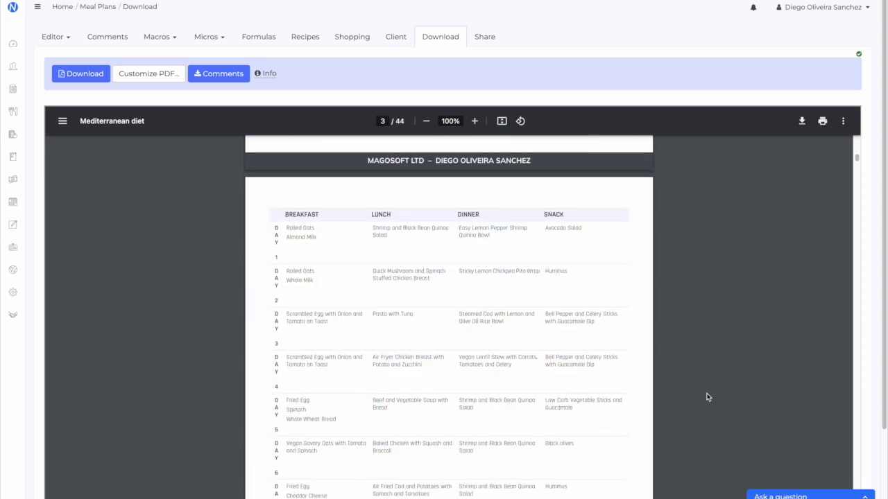
{"action": "scroll", "coordinate": [731, 357], "scroll_direction": "down", "scroll_amount": 3}
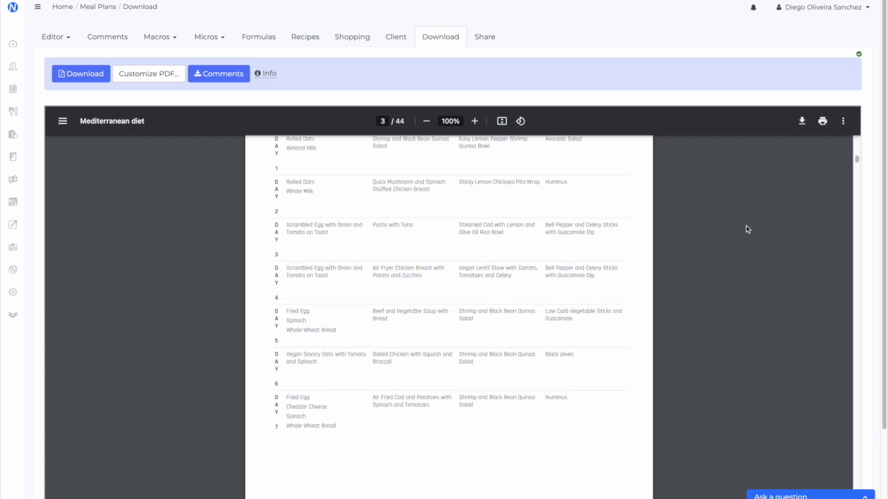